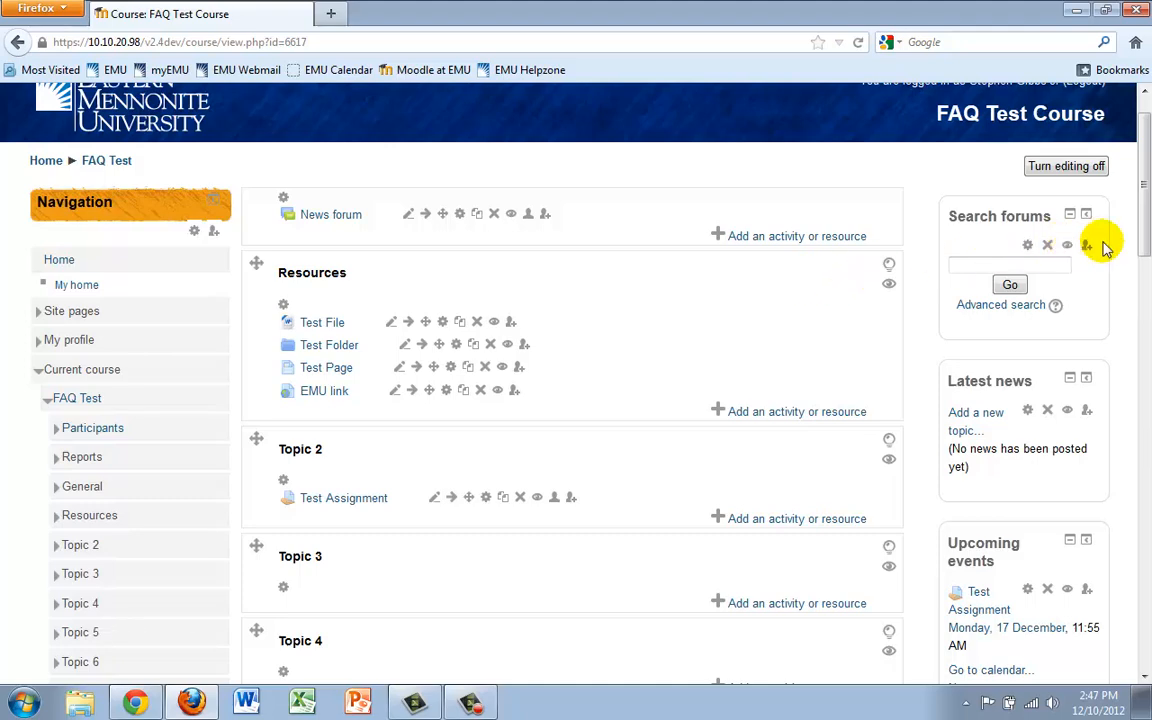
# Add a Forum activity to Topic 3 of the FAQ Test course
pyautogui.moveTo(1145, 240); pyautogui.dragTo(1145, 275)
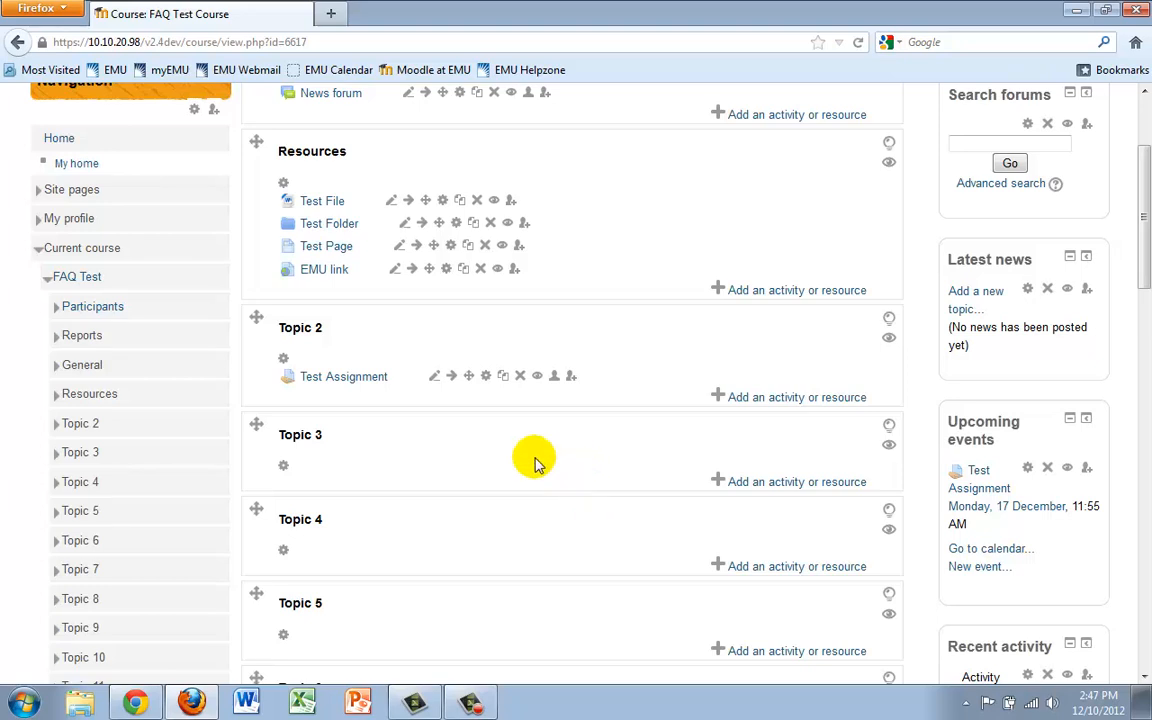
pyautogui.click(806, 484)
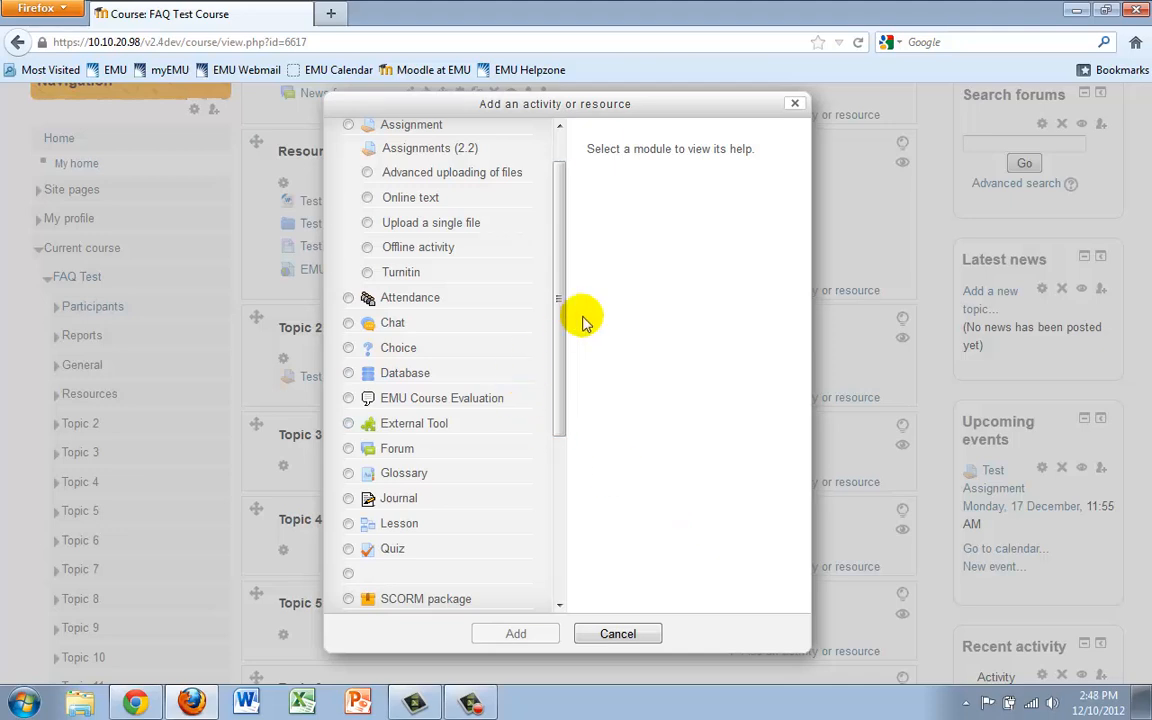
pyautogui.moveTo(563, 329); pyautogui.dragTo(561, 262)
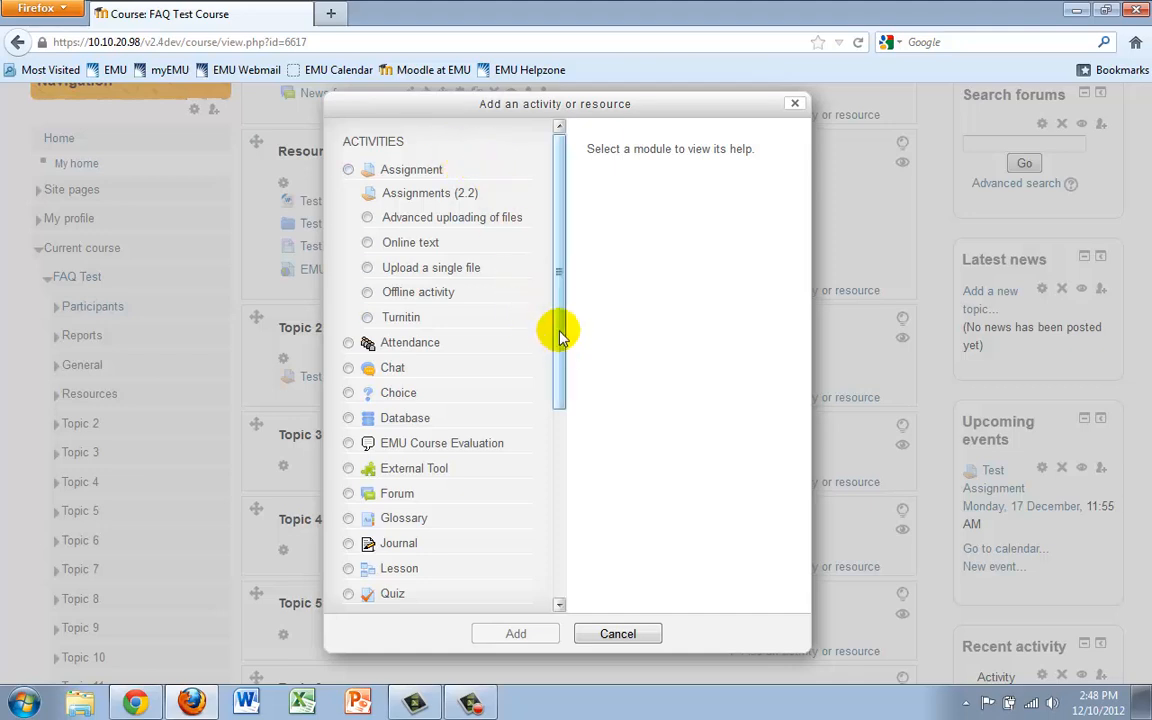
pyautogui.moveTo(561, 339); pyautogui.dragTo(550, 391)
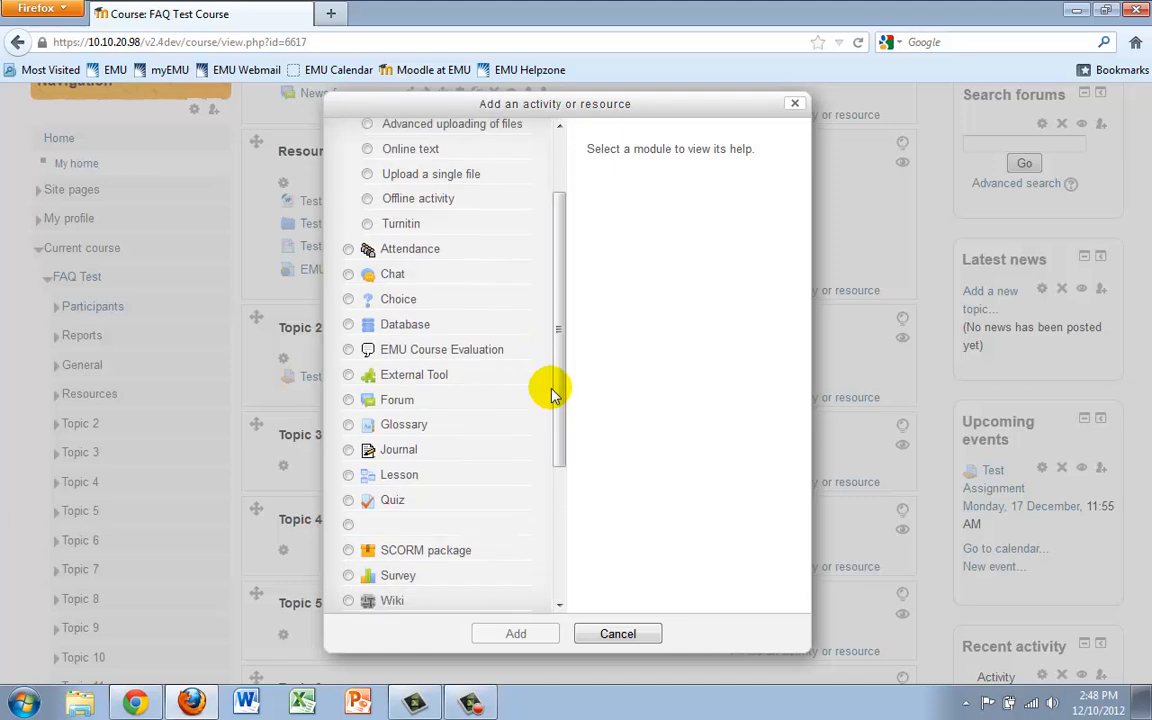
pyautogui.click(348, 400)
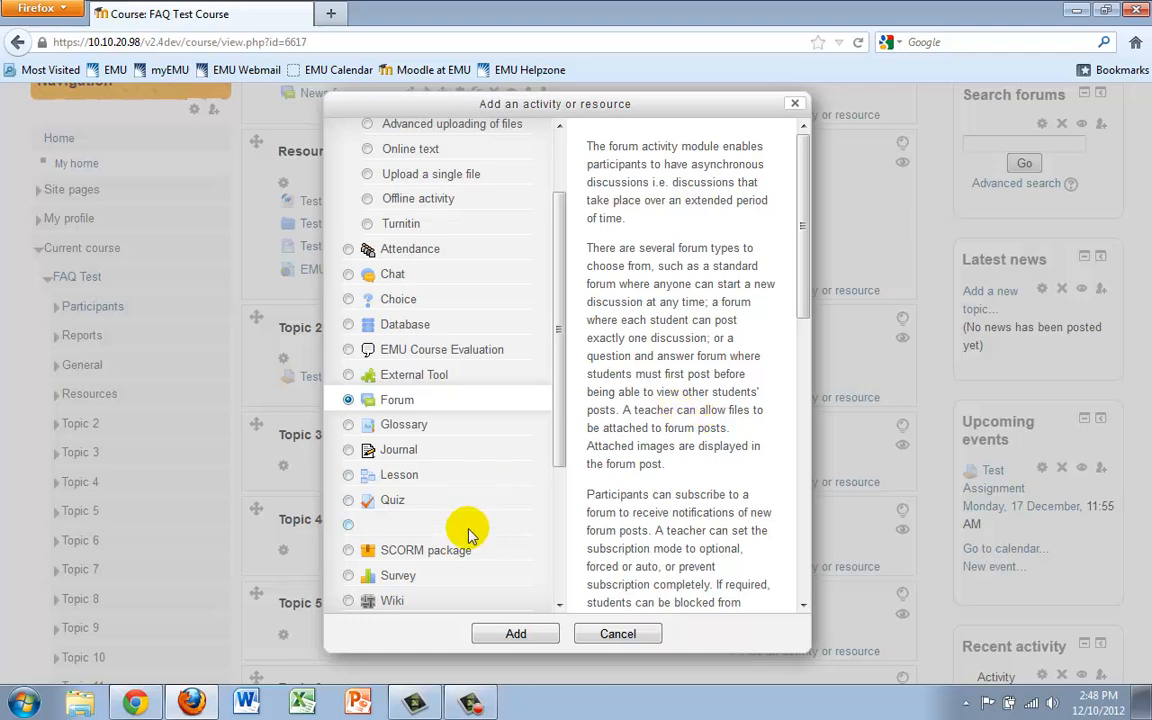
pyautogui.click(510, 634)
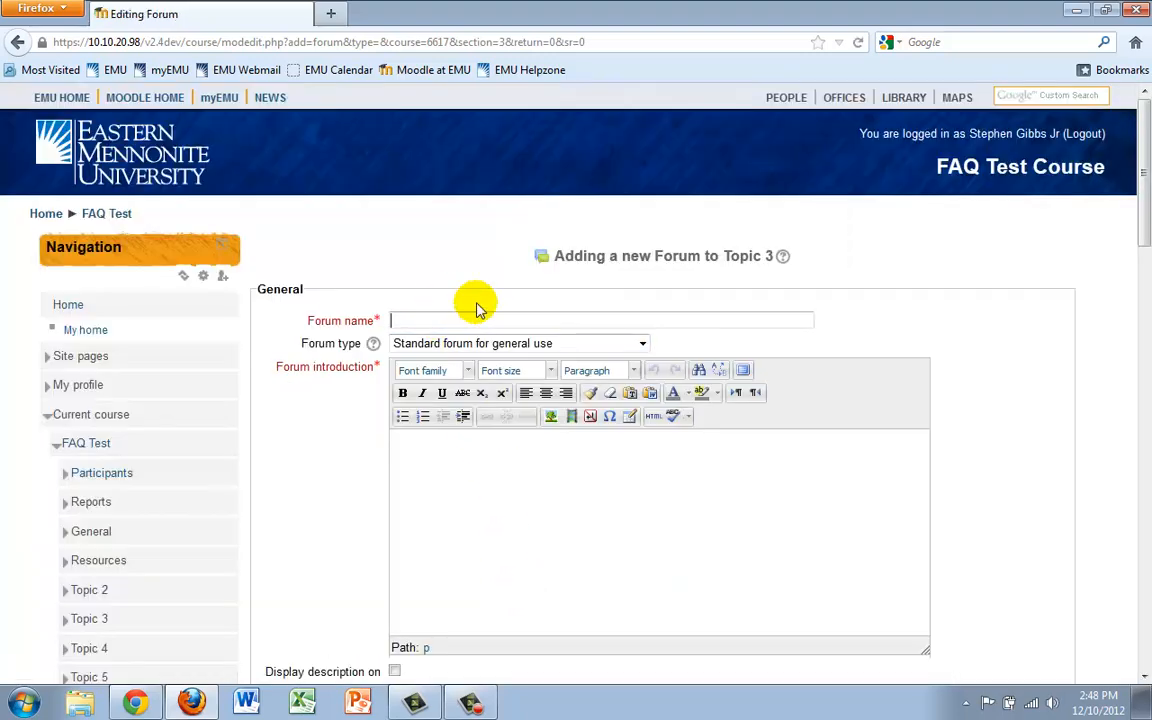
# Name the forum "Test Forum" and enter the introduction "Post about what you want to learn with Moodle."
pyautogui.press('Return')
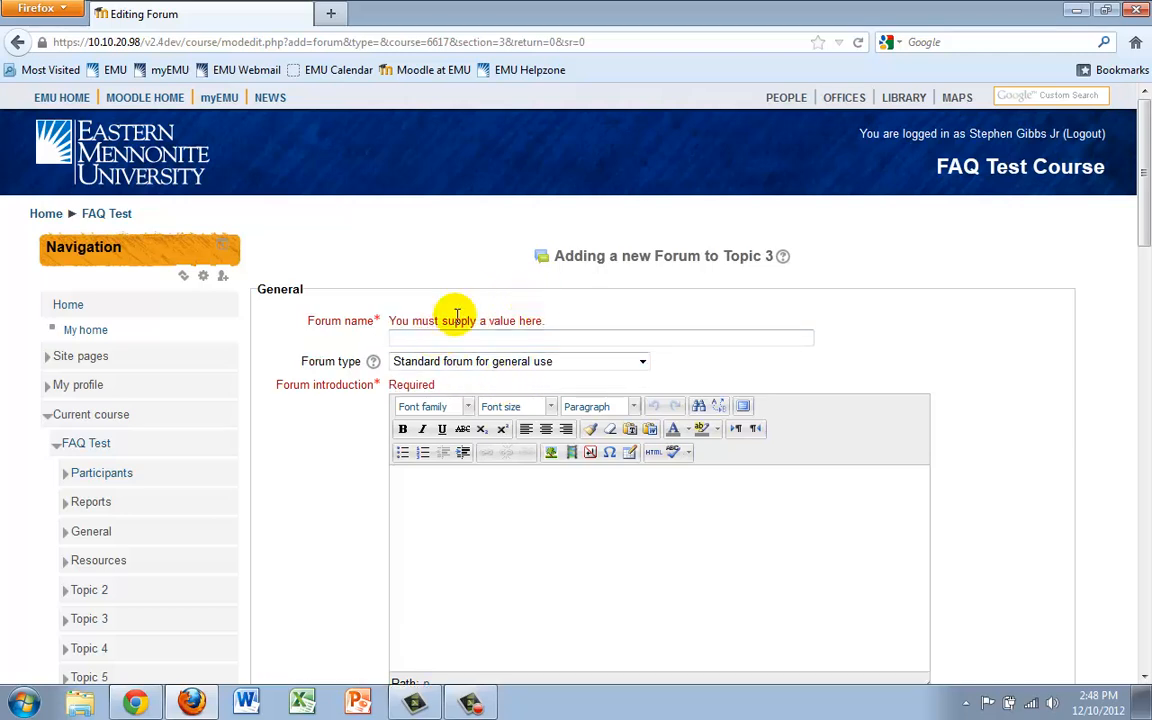
pyautogui.write('Test Forum')
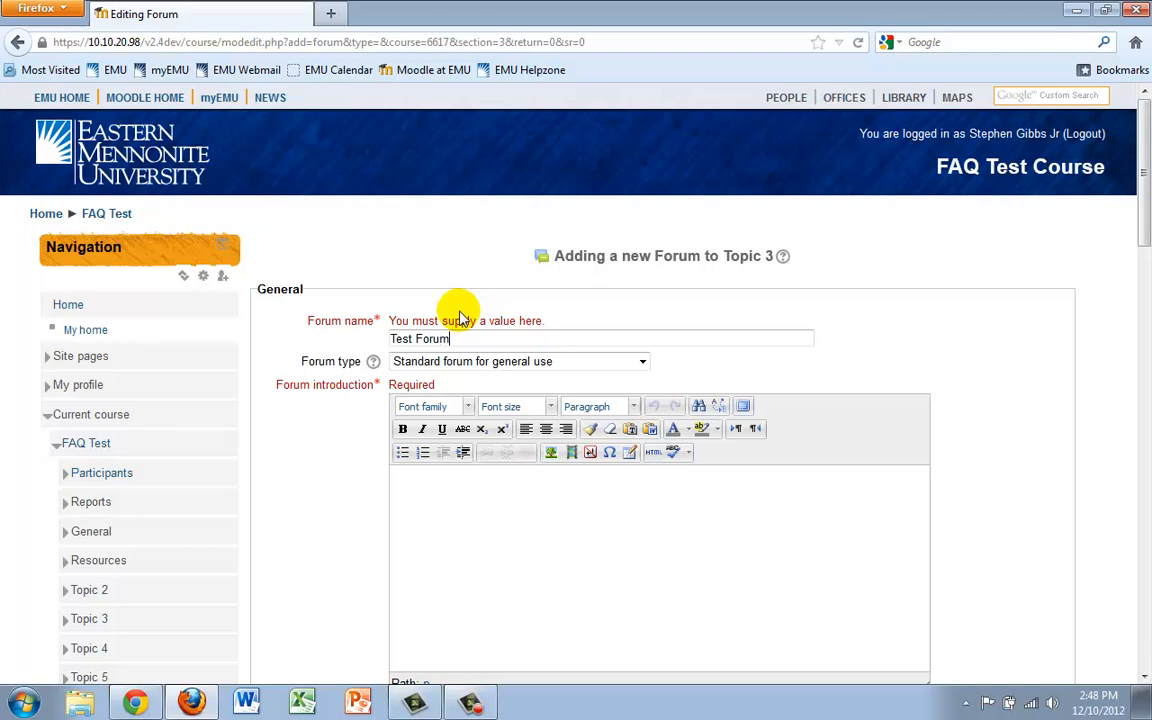
pyautogui.click(514, 535)
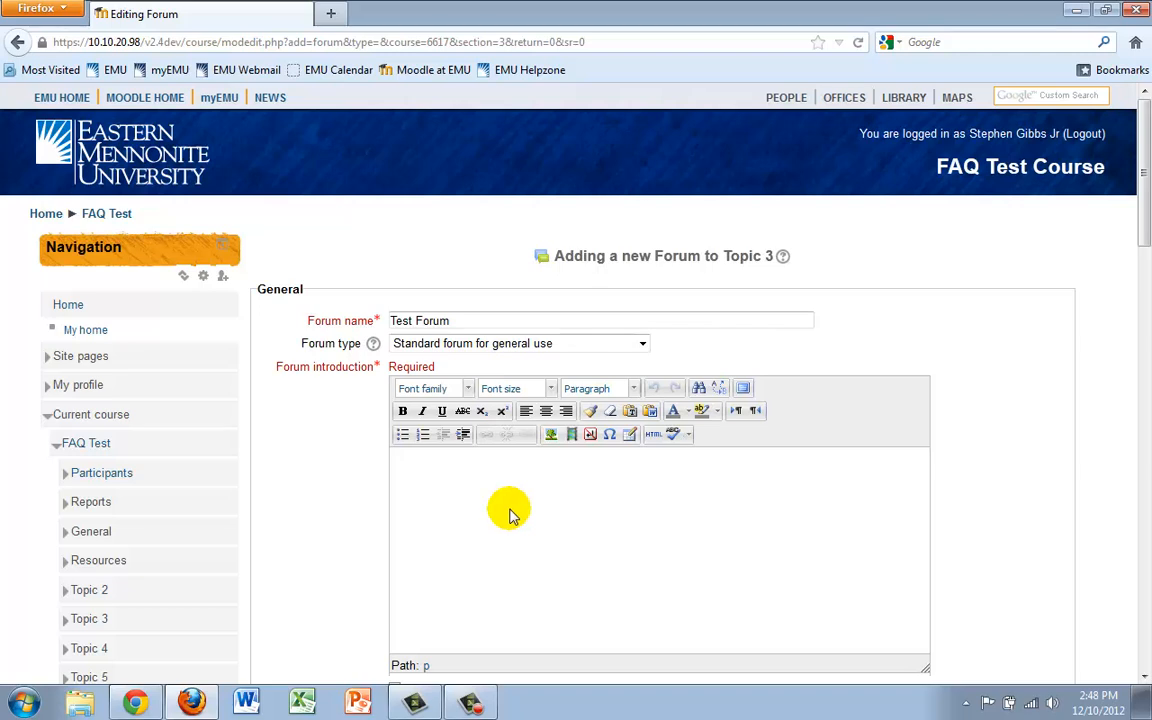
pyautogui.write('Test')
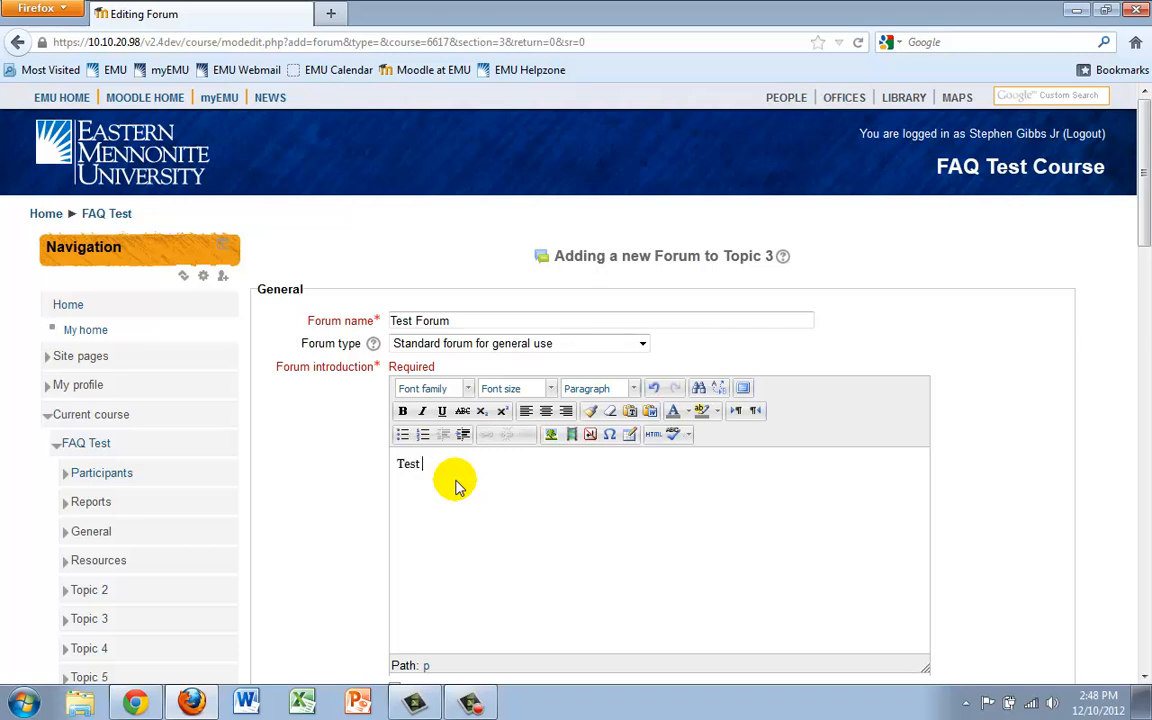
pyautogui.press('BackSpace')
pyautogui.press('BackSpace')
pyautogui.press('BackSpace')
pyautogui.write('Post about ')
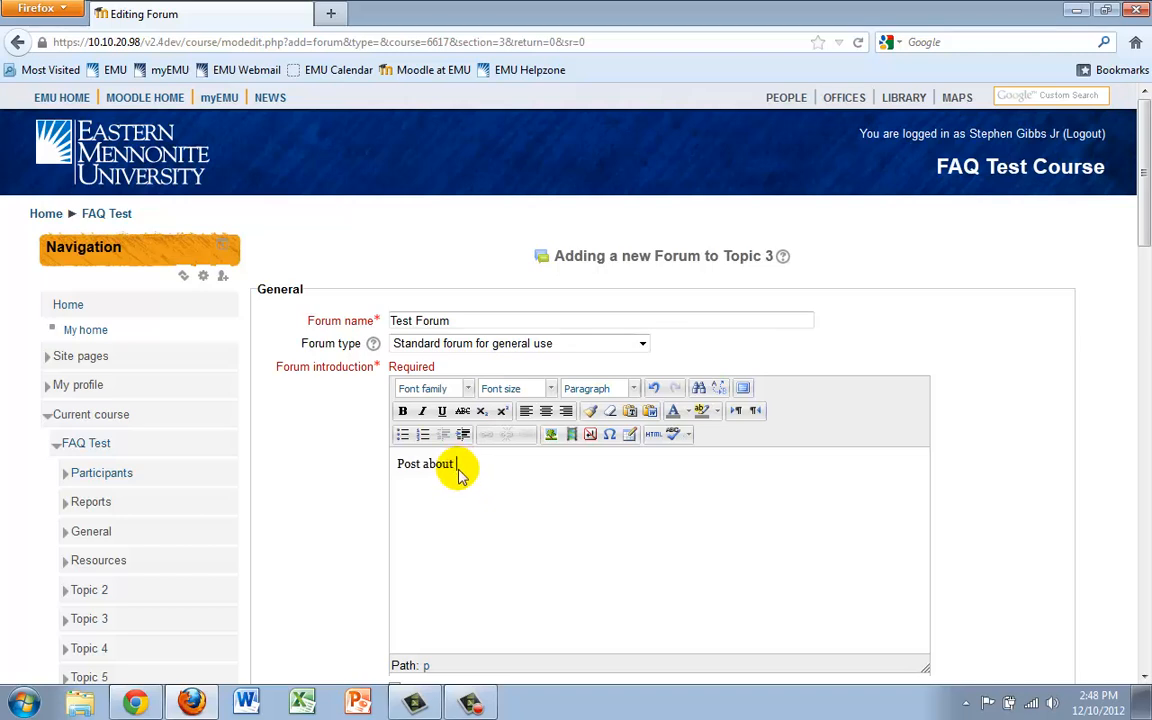
pyautogui.write('what you want to learn ')
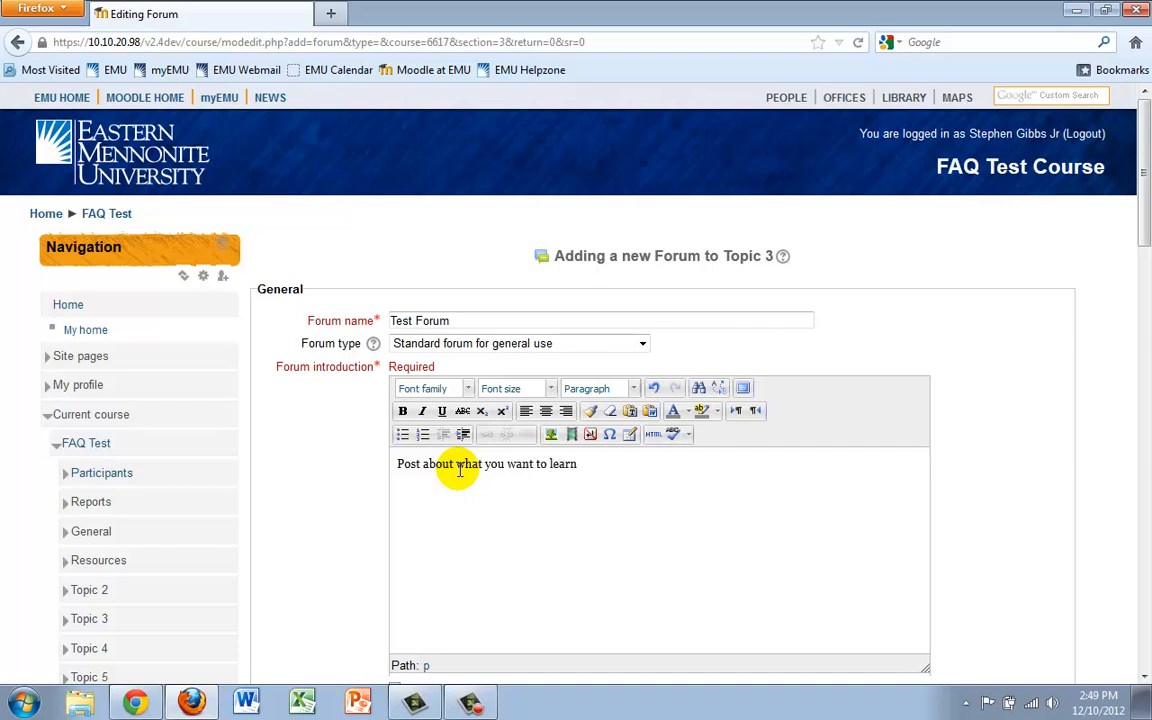
pyautogui.write('with Moodle.')
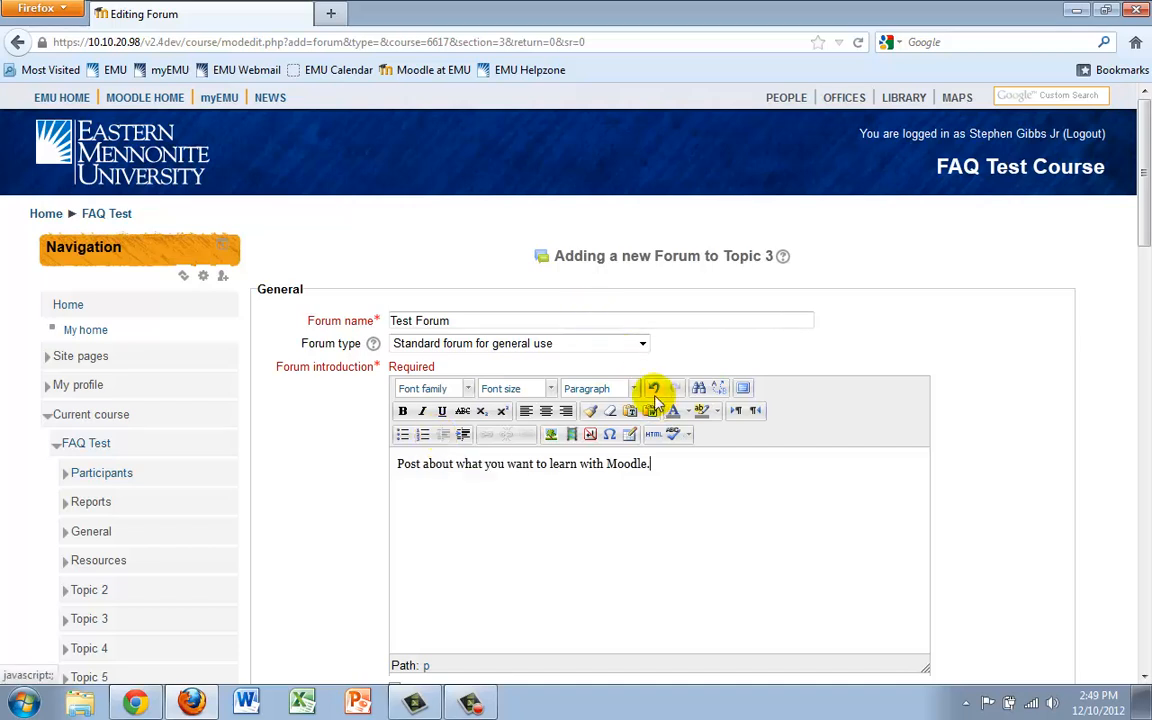
# Examine the forum type help and the available forum types, keeping the standard forum for general use
pyautogui.click(373, 345)
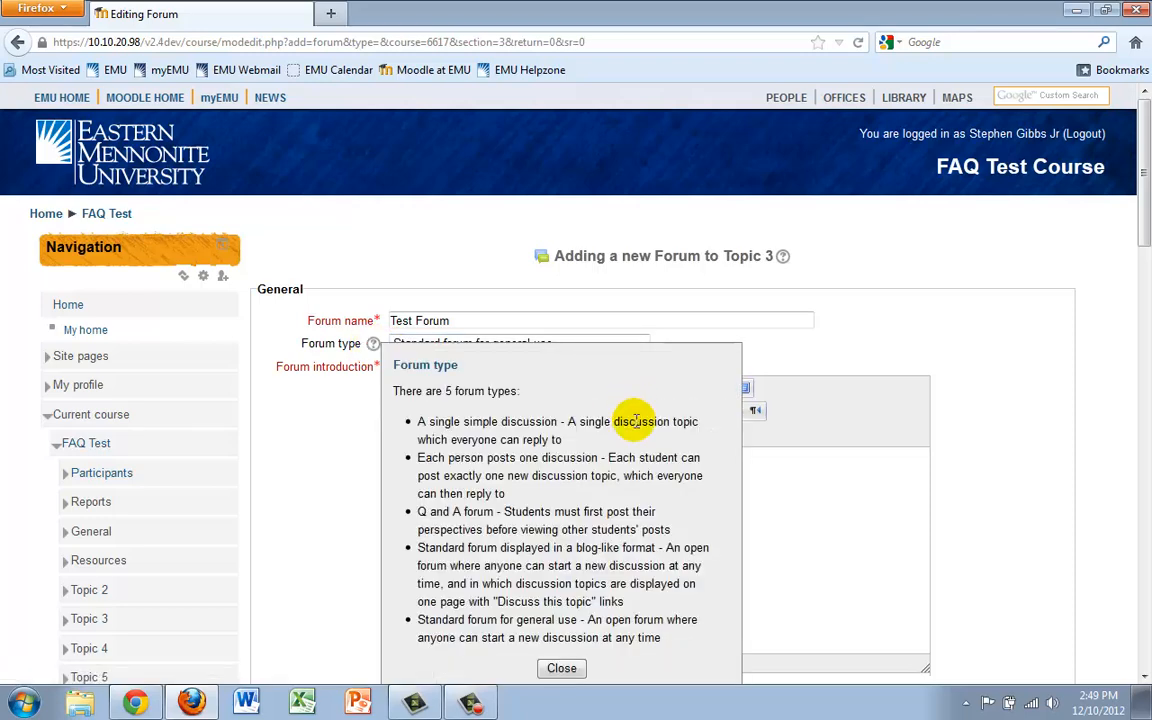
pyautogui.click(561, 667)
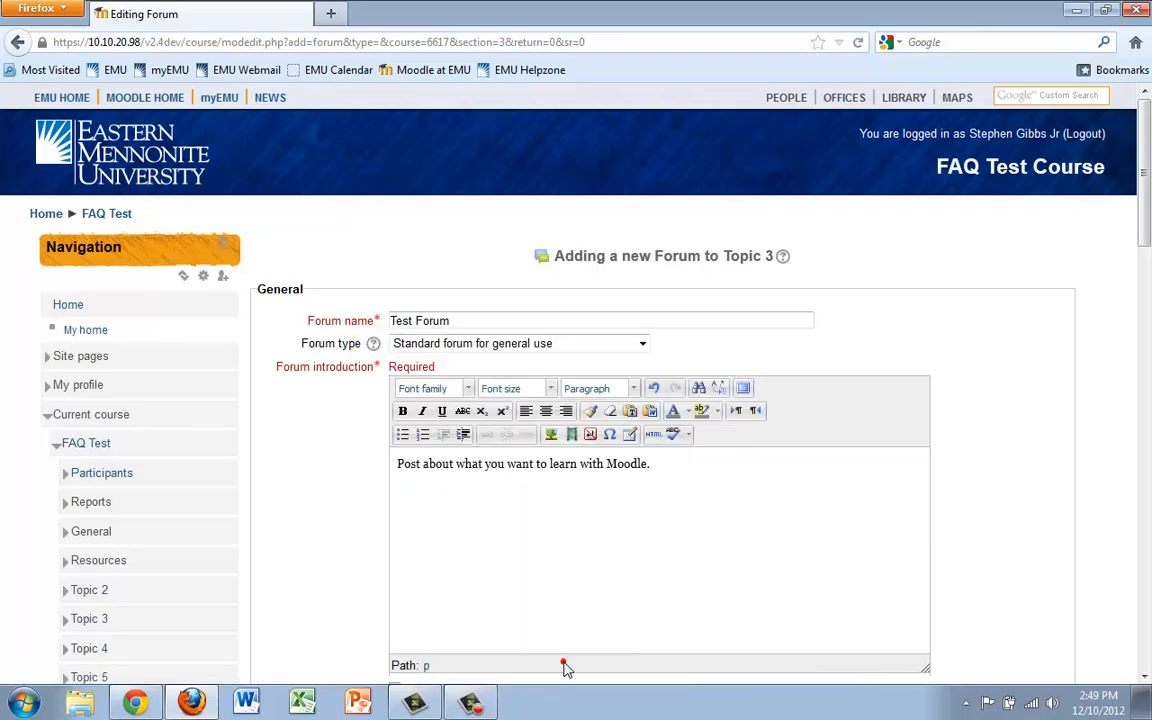
pyautogui.click(641, 345)
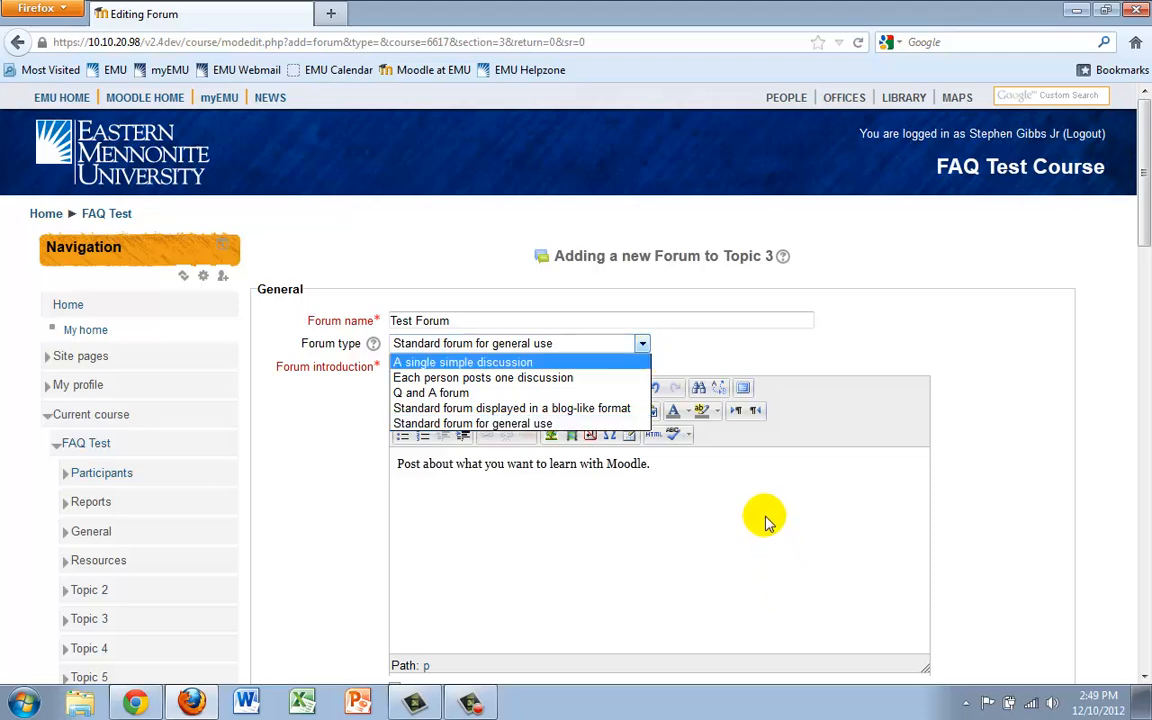
pyautogui.click(812, 493)
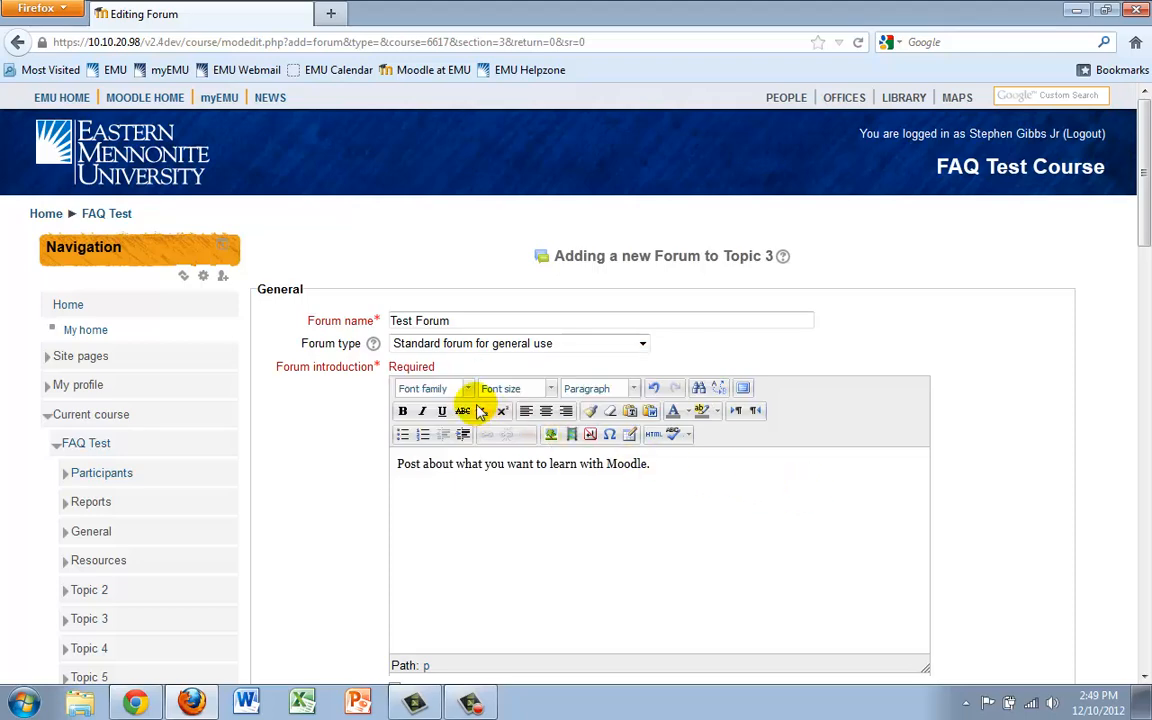
pyautogui.click(373, 343)
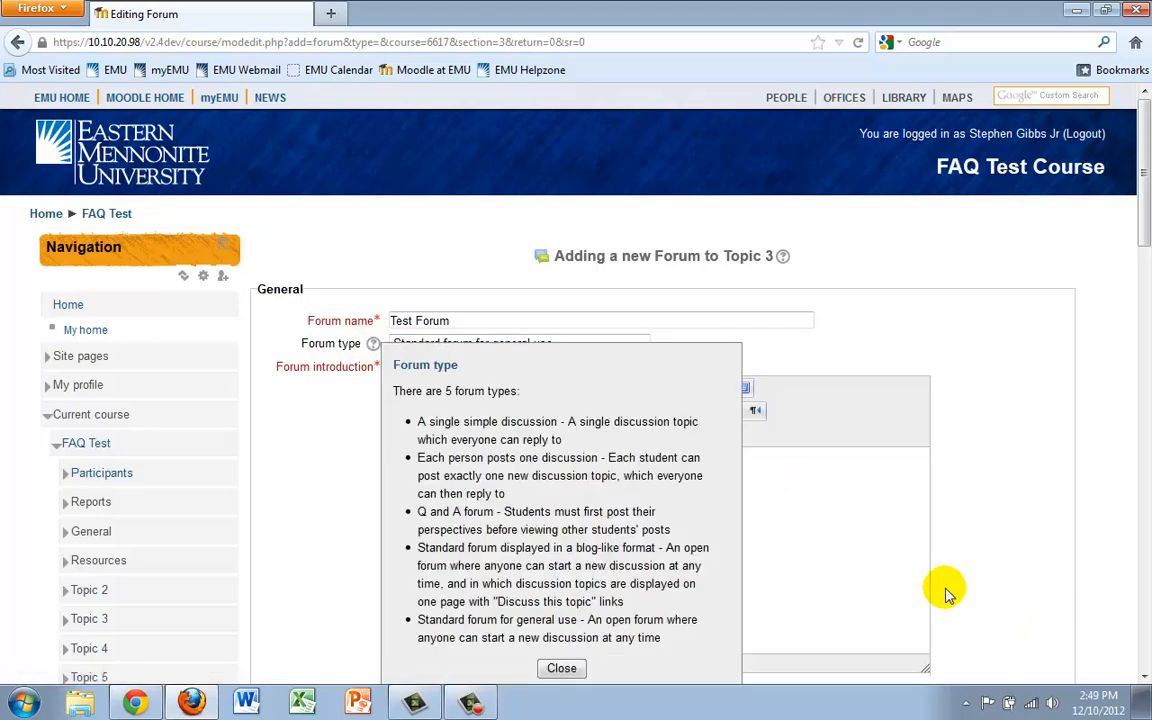
pyautogui.scroll(-2, 946, 597)
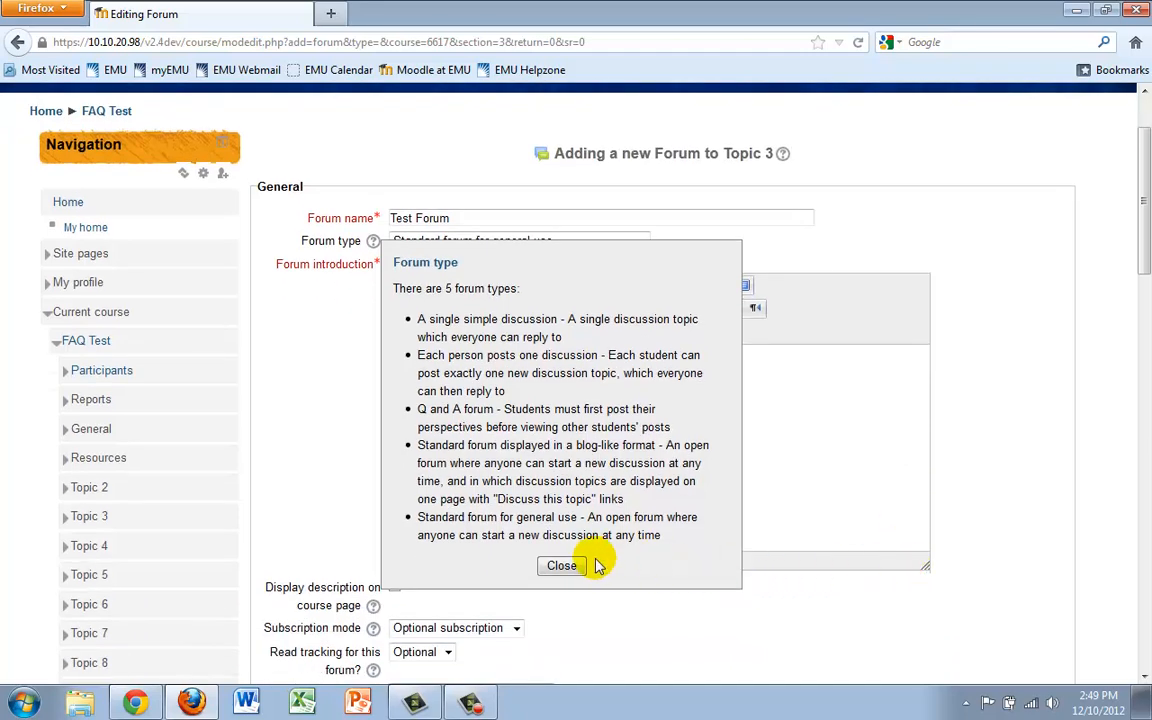
pyautogui.click(561, 566)
pyautogui.click(705, 503)
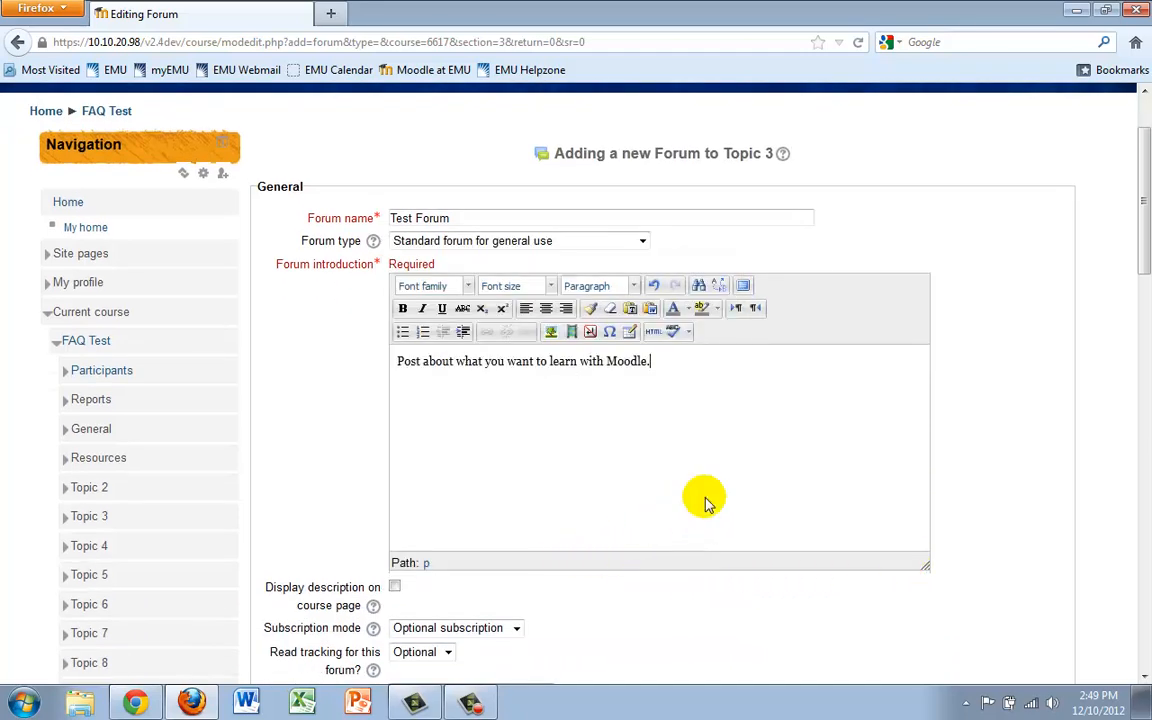
# Check the forum's subscription mode options and set the maximum attachment size to 10MB
pyautogui.scroll(-4, 705, 503)
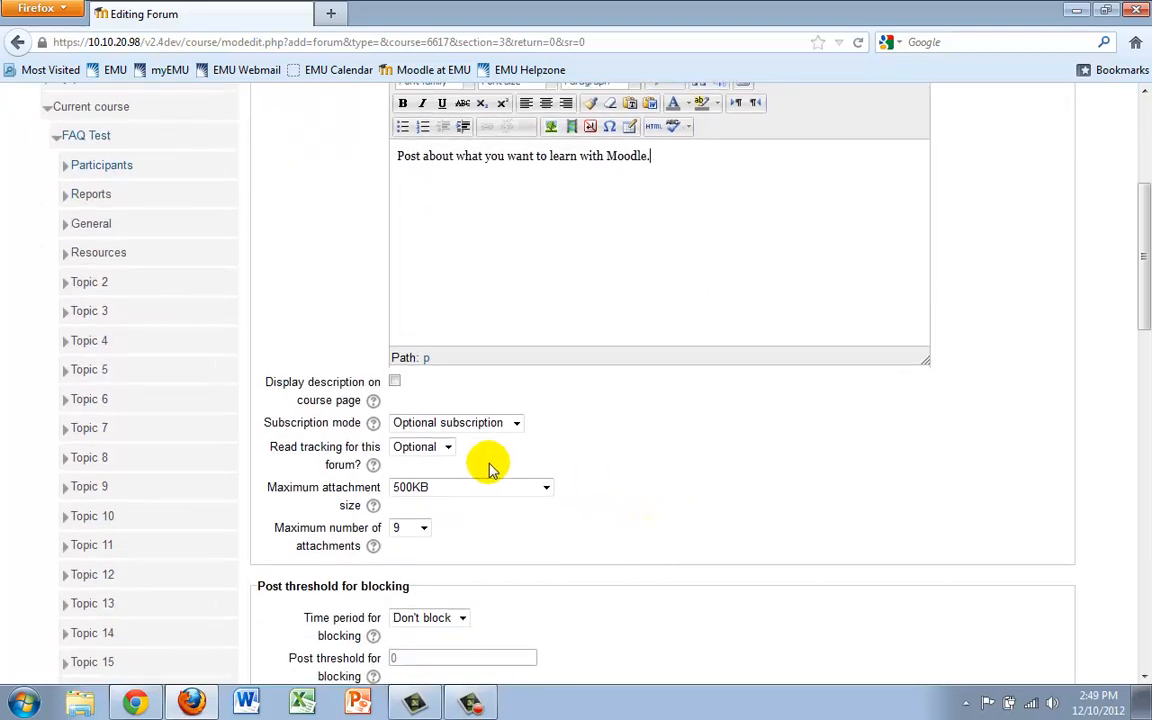
pyautogui.click(516, 423)
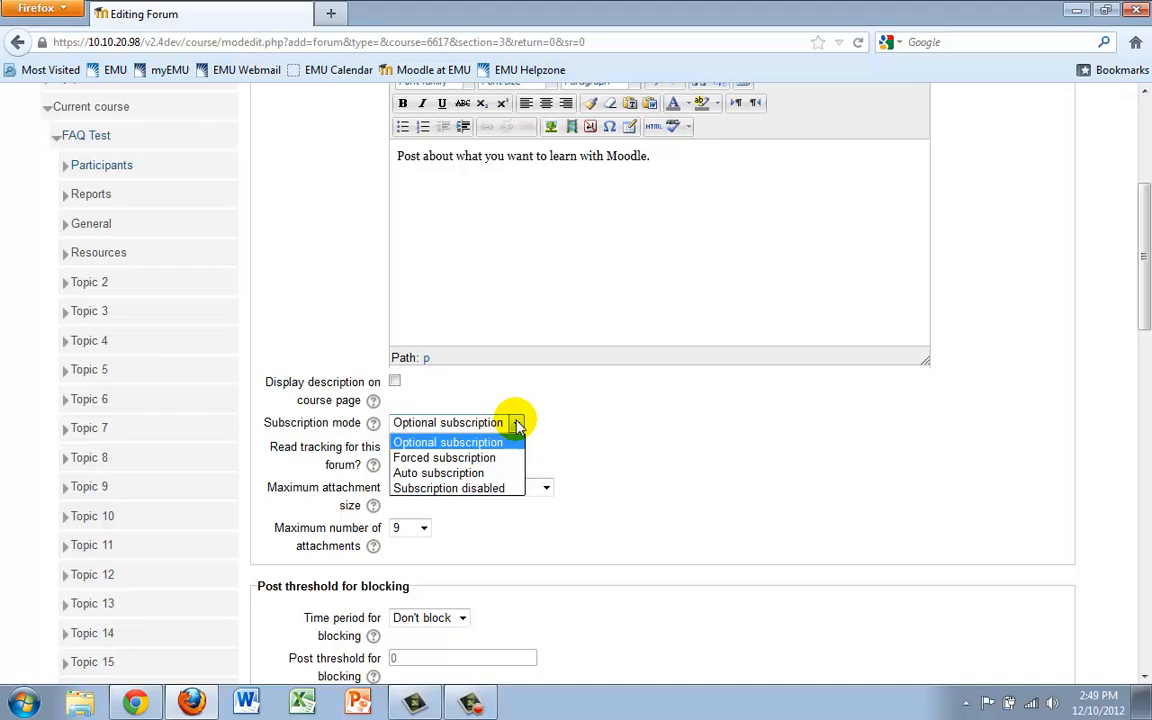
pyautogui.click(586, 419)
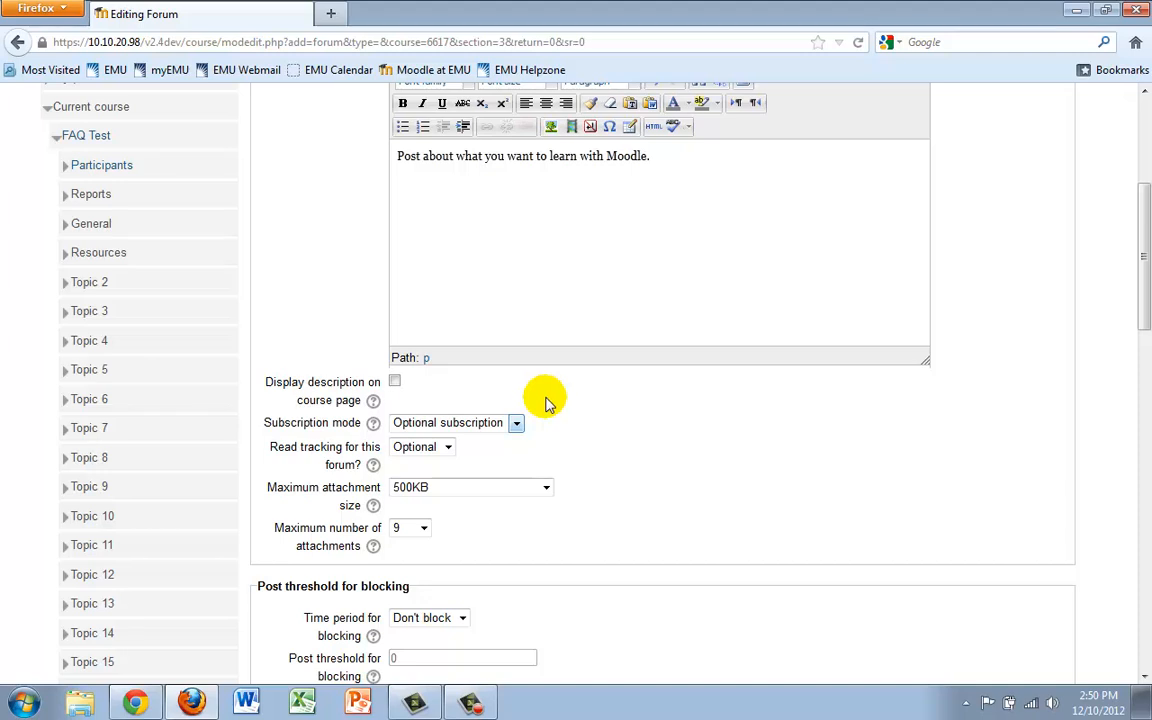
pyautogui.click(516, 424)
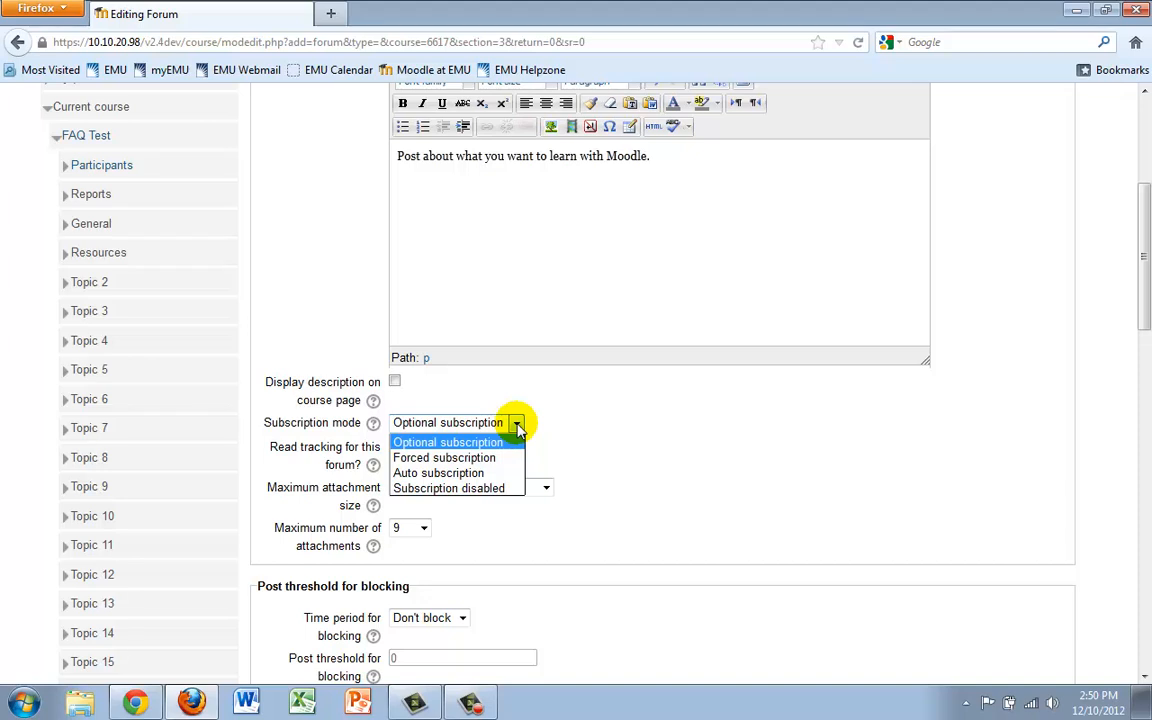
pyautogui.click(584, 434)
pyautogui.click(548, 489)
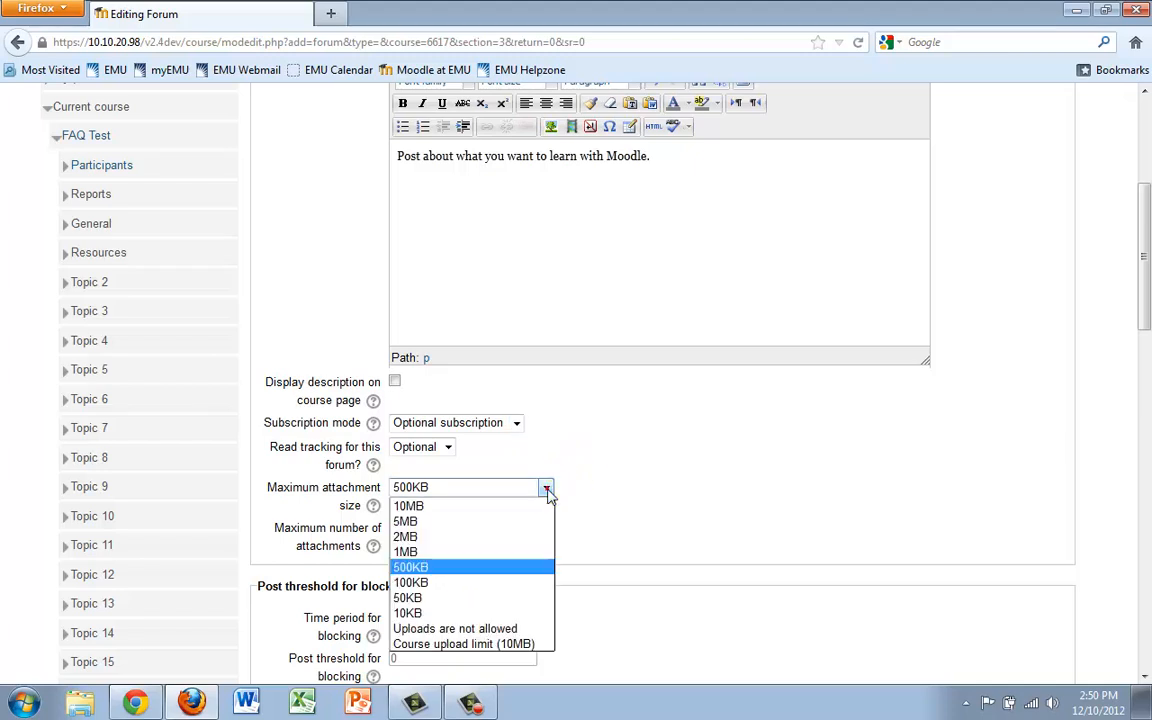
pyautogui.click(514, 506)
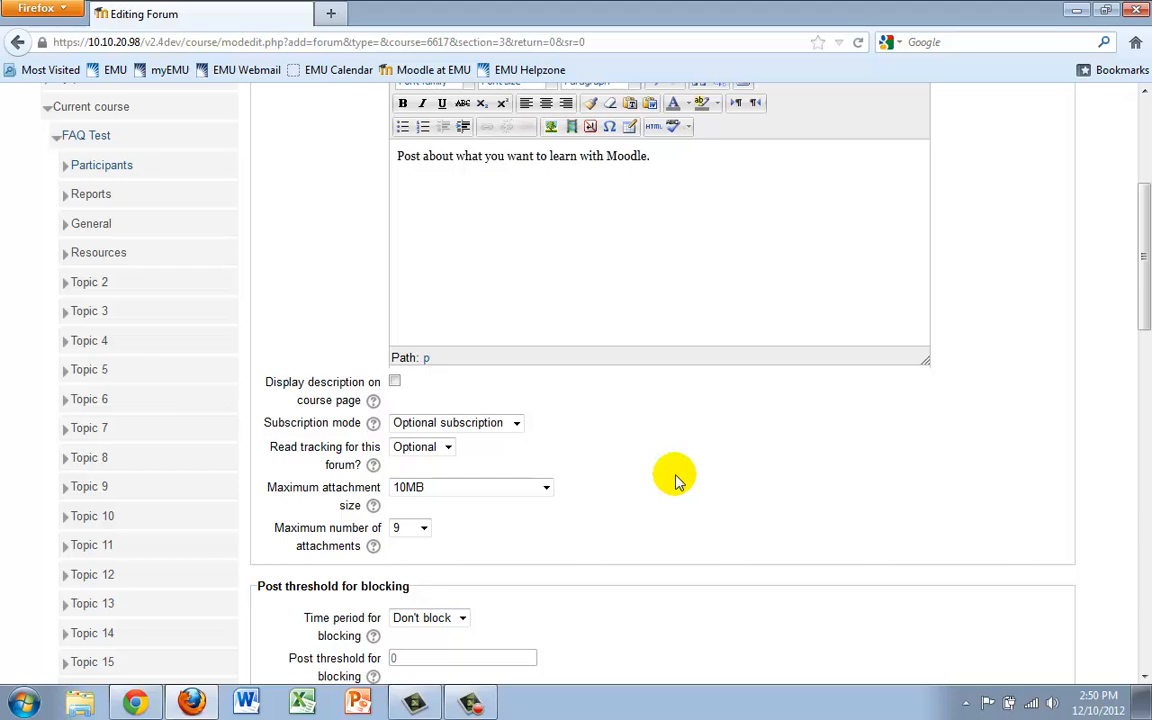
# Examine the post threshold, grade category and ratings aggregate type options in the forum settings
pyautogui.scroll(-2, 712, 495)
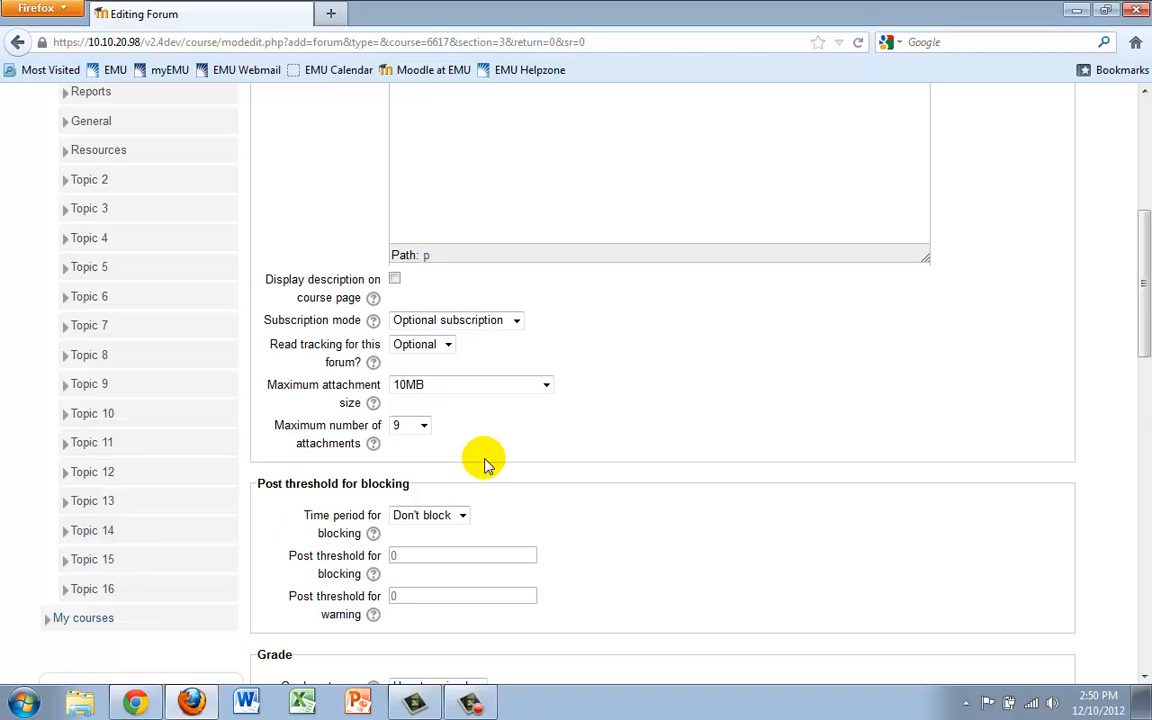
pyautogui.scroll(-4, 472, 445)
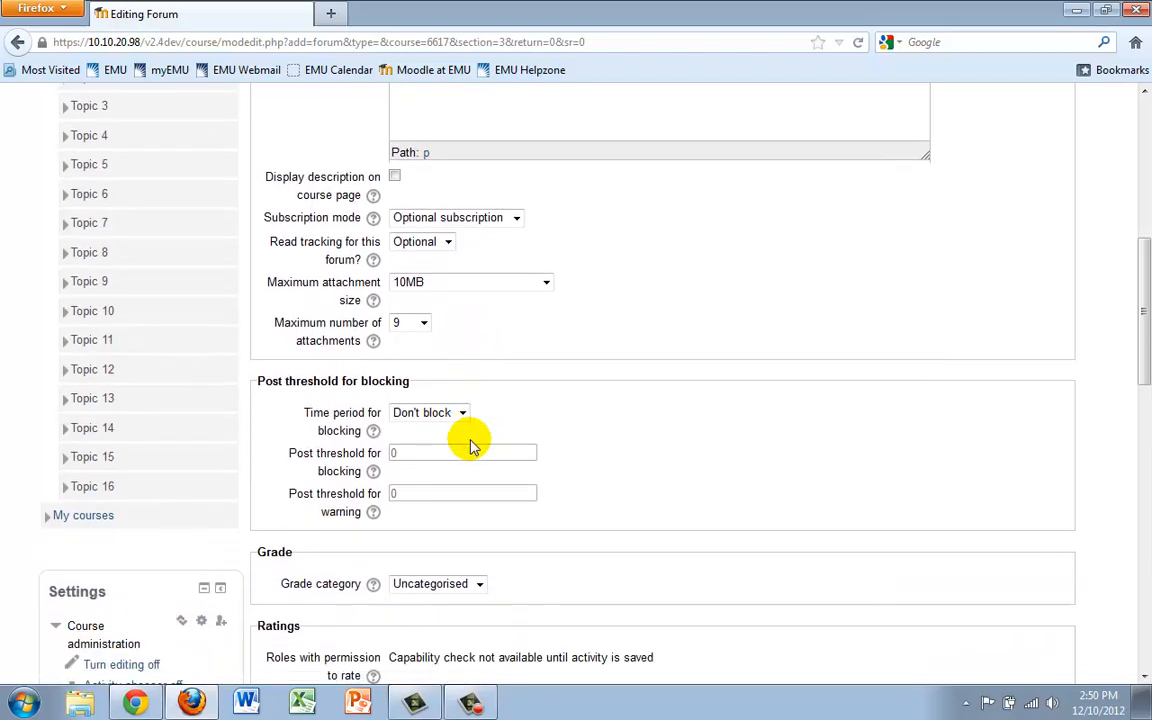
pyautogui.scroll(-2, 474, 444)
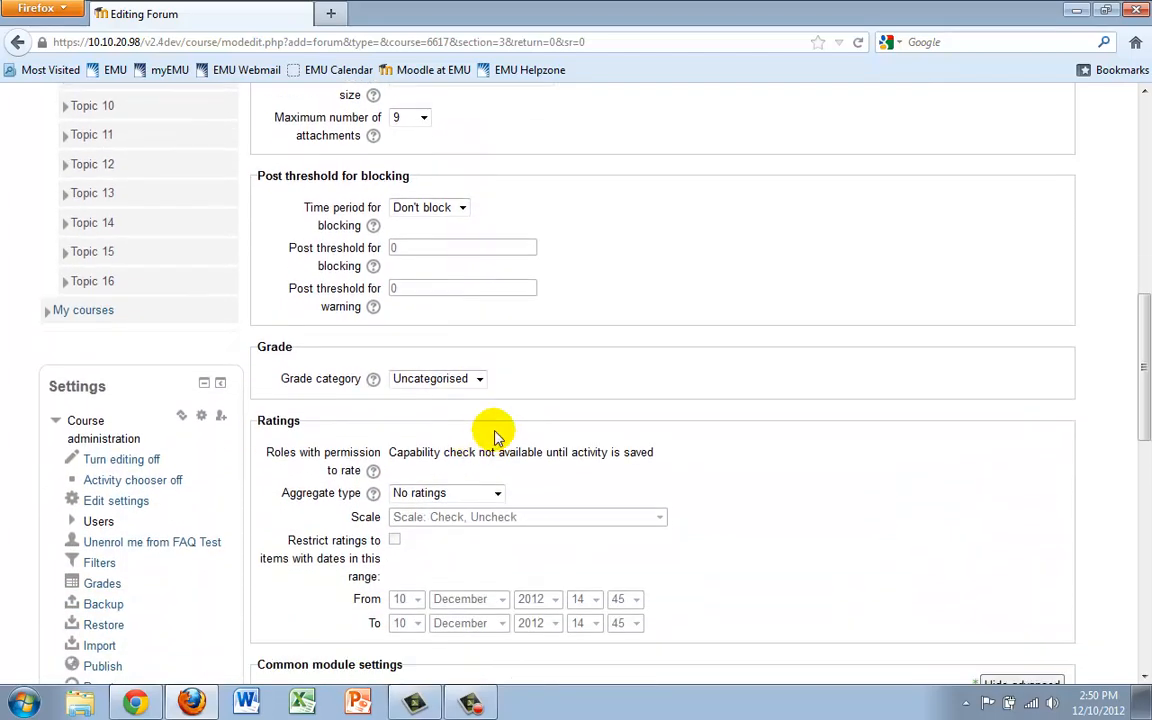
pyautogui.click(478, 380)
pyautogui.click(478, 380)
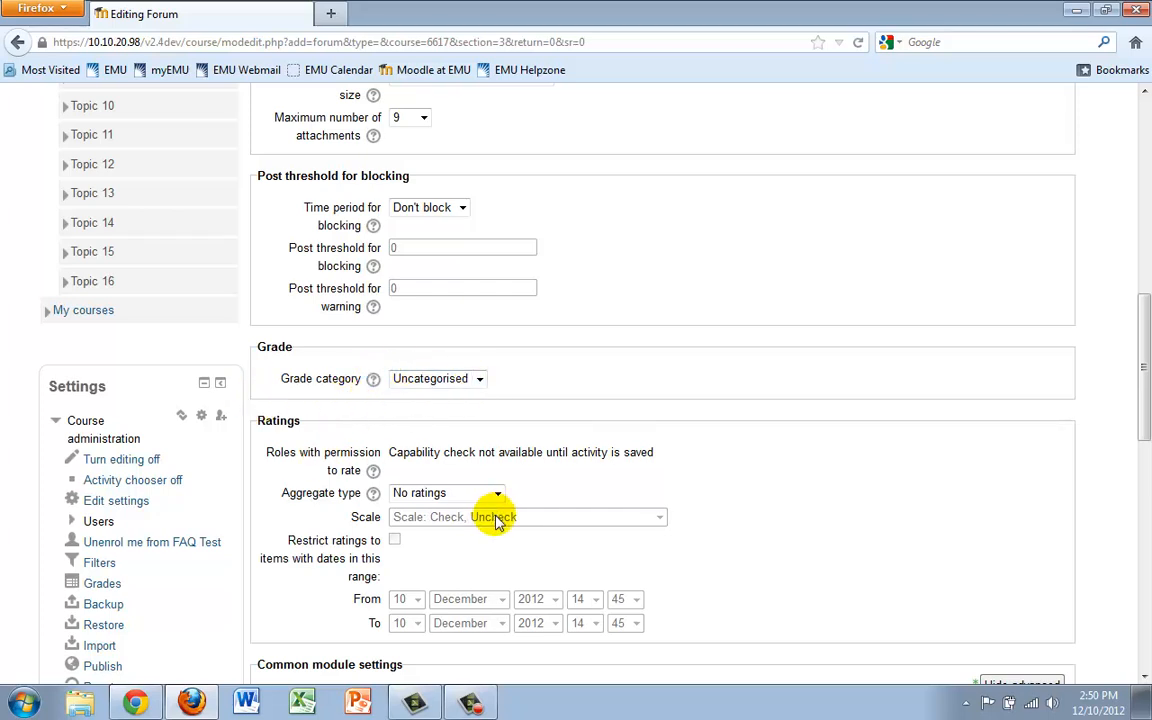
pyautogui.scroll(-4, 506, 512)
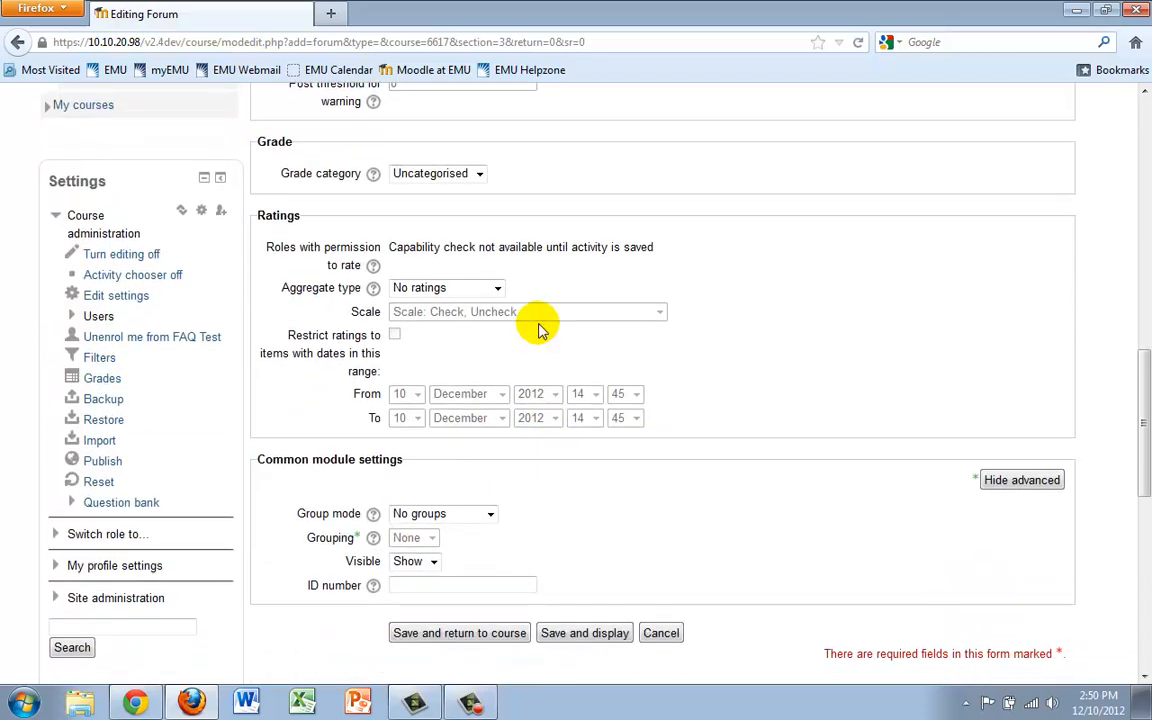
pyautogui.click(498, 289)
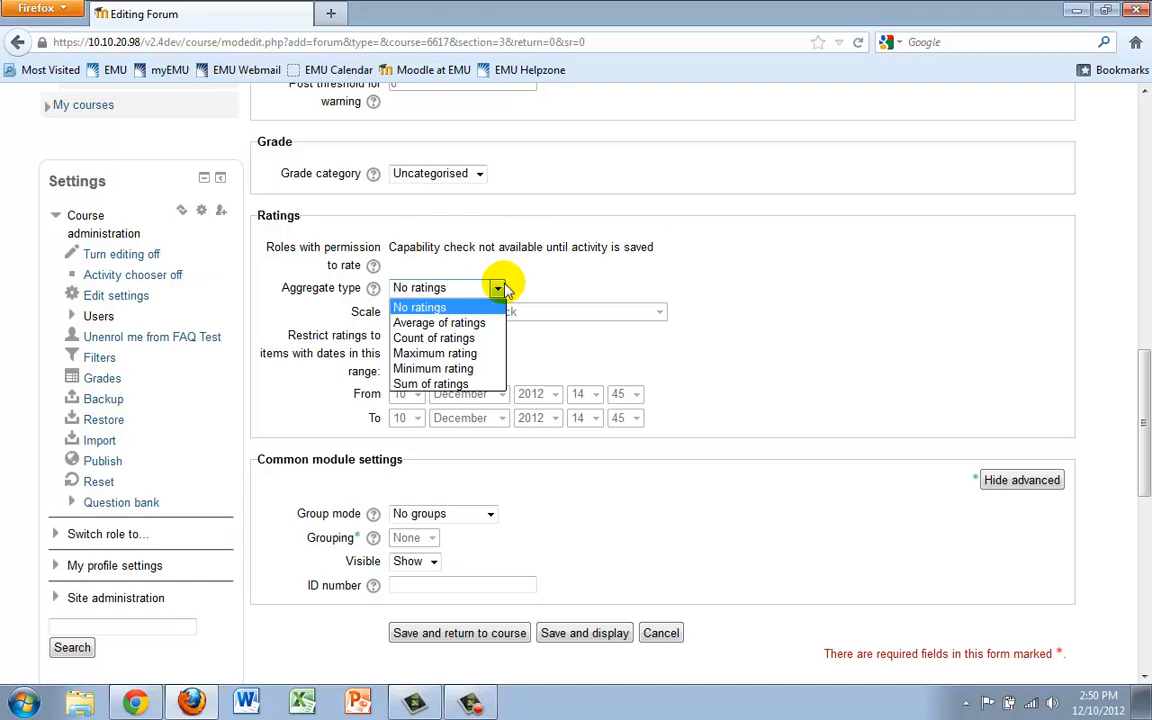
pyautogui.click(690, 262)
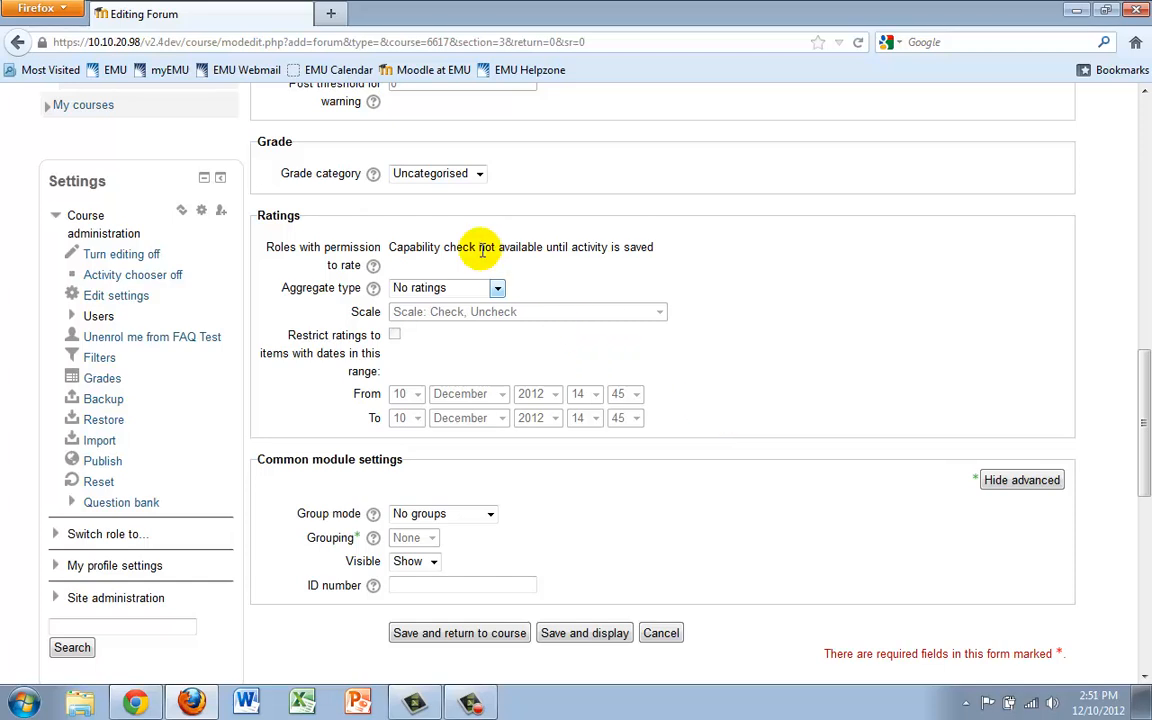
pyautogui.click(479, 175)
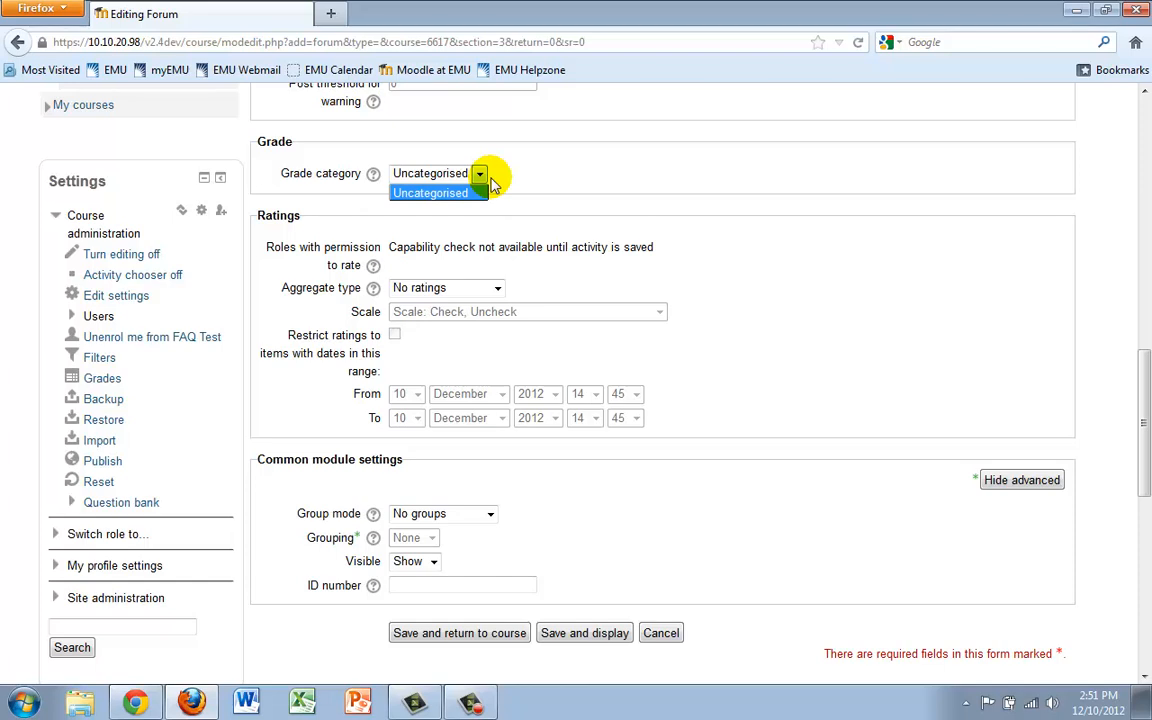
pyautogui.click(789, 290)
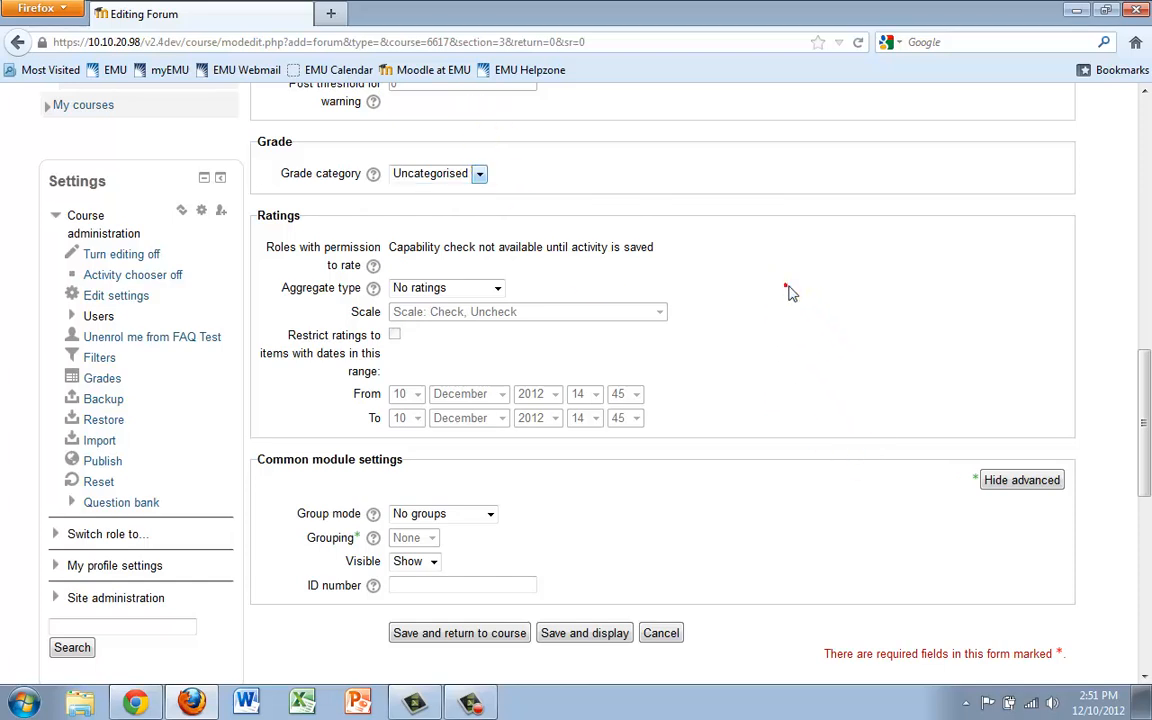
# Check the group mode options, keep No groups, and save the forum, returning to the course page
pyautogui.scroll(-2, 771, 303)
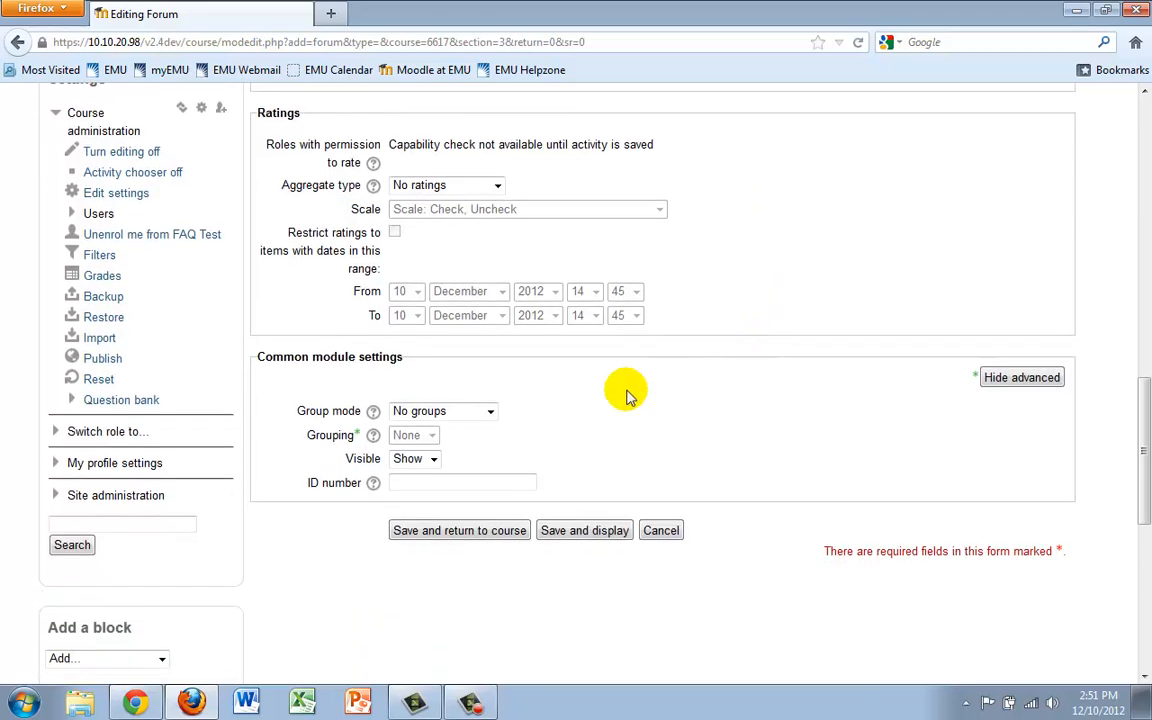
pyautogui.click(491, 414)
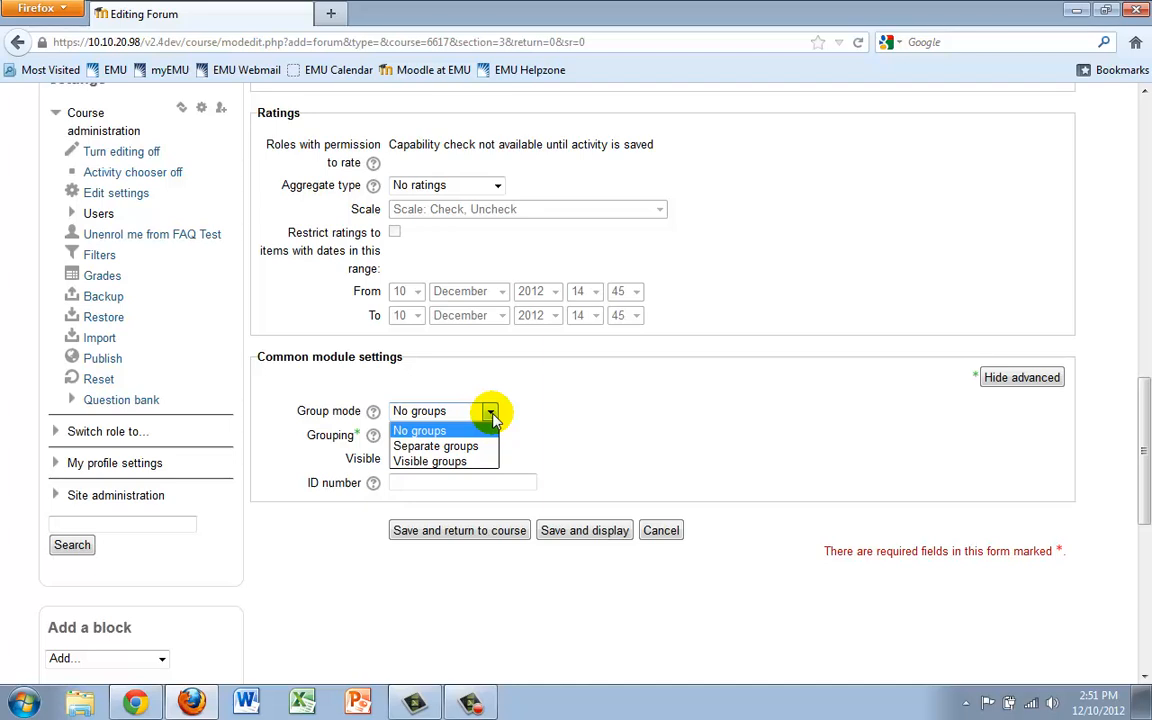
pyautogui.click(575, 410)
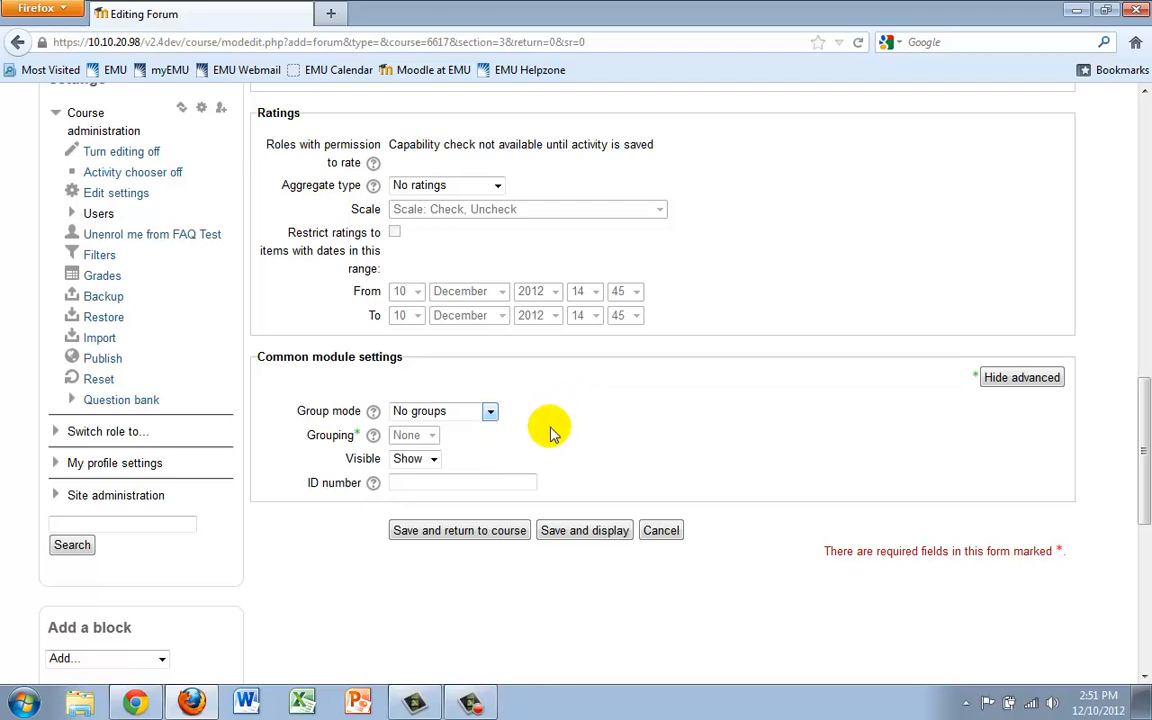
pyautogui.click(480, 531)
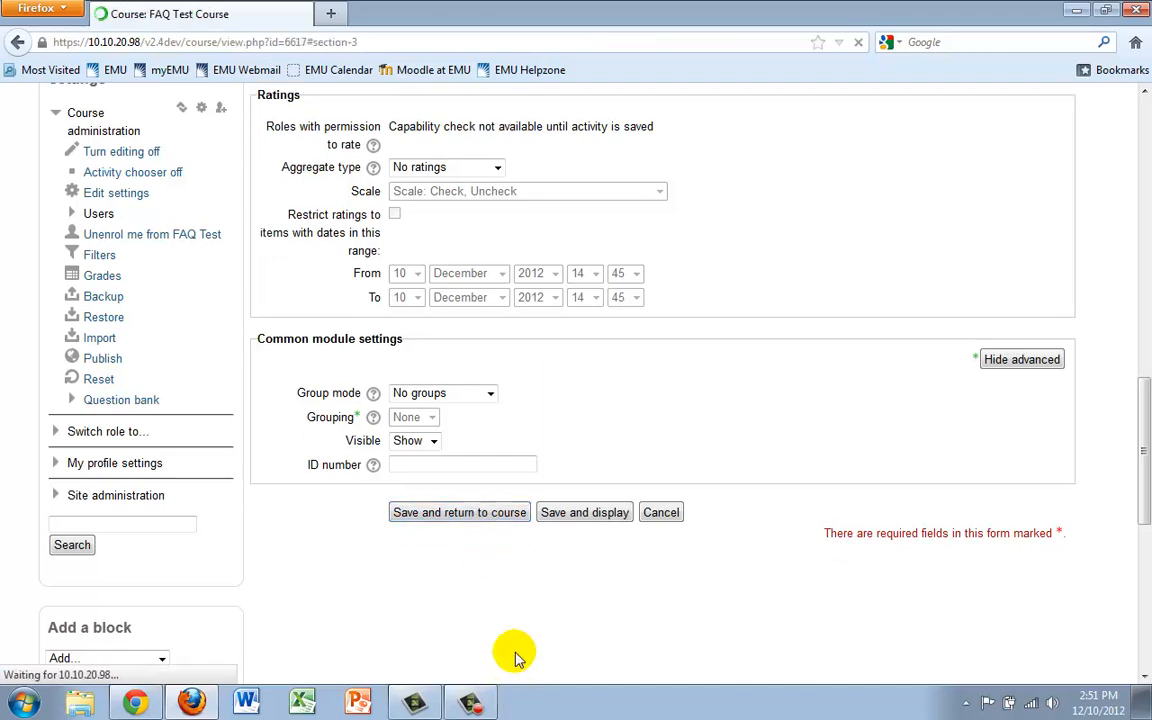
# Open Test Forum from Topic 3 and start a new discussion topic in it
pyautogui.scroll(5, 530, 545)
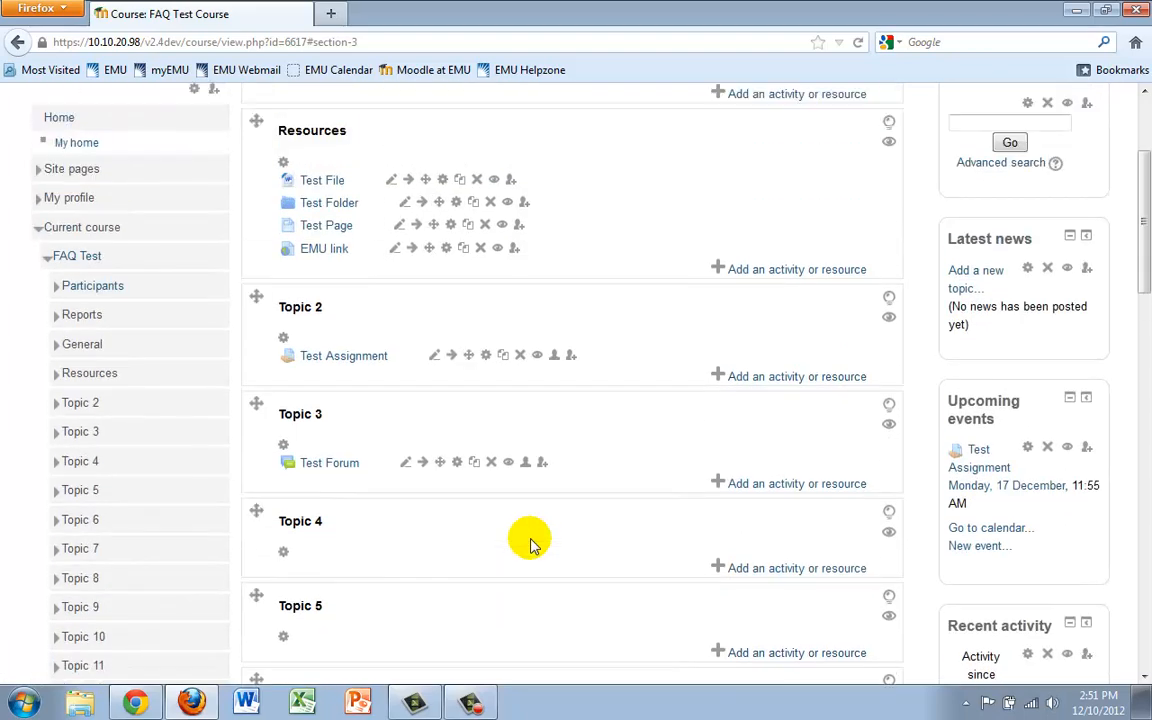
pyautogui.click(326, 466)
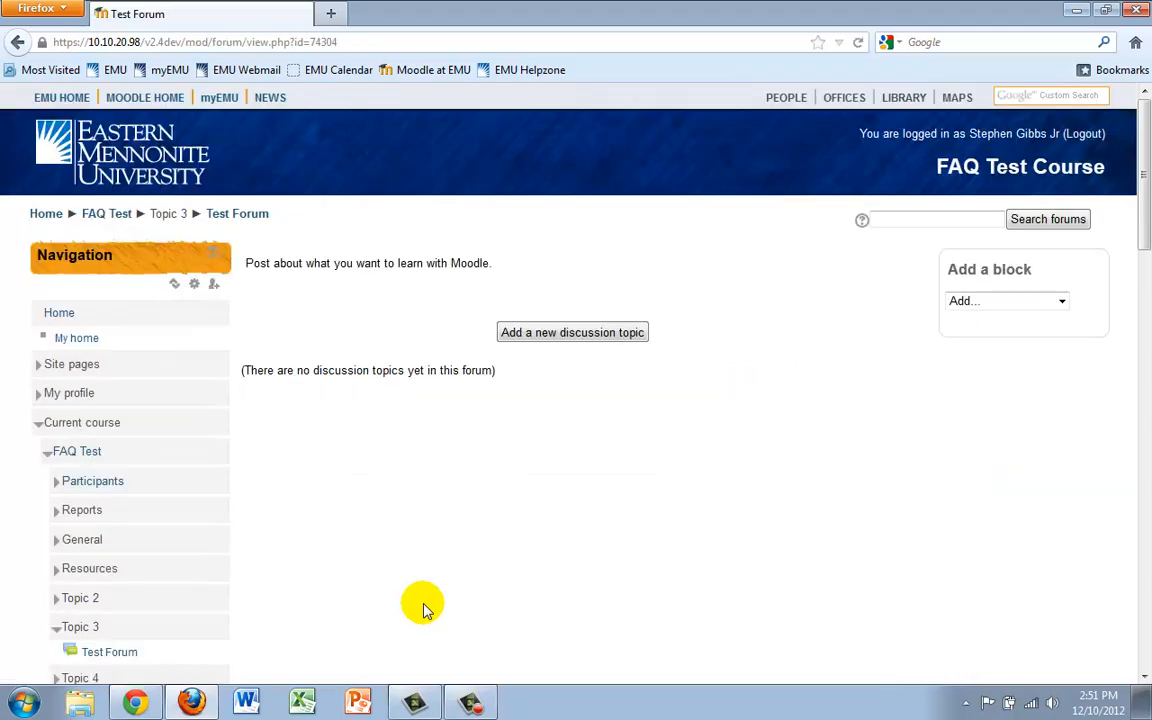
pyautogui.scroll(-2, 440, 590)
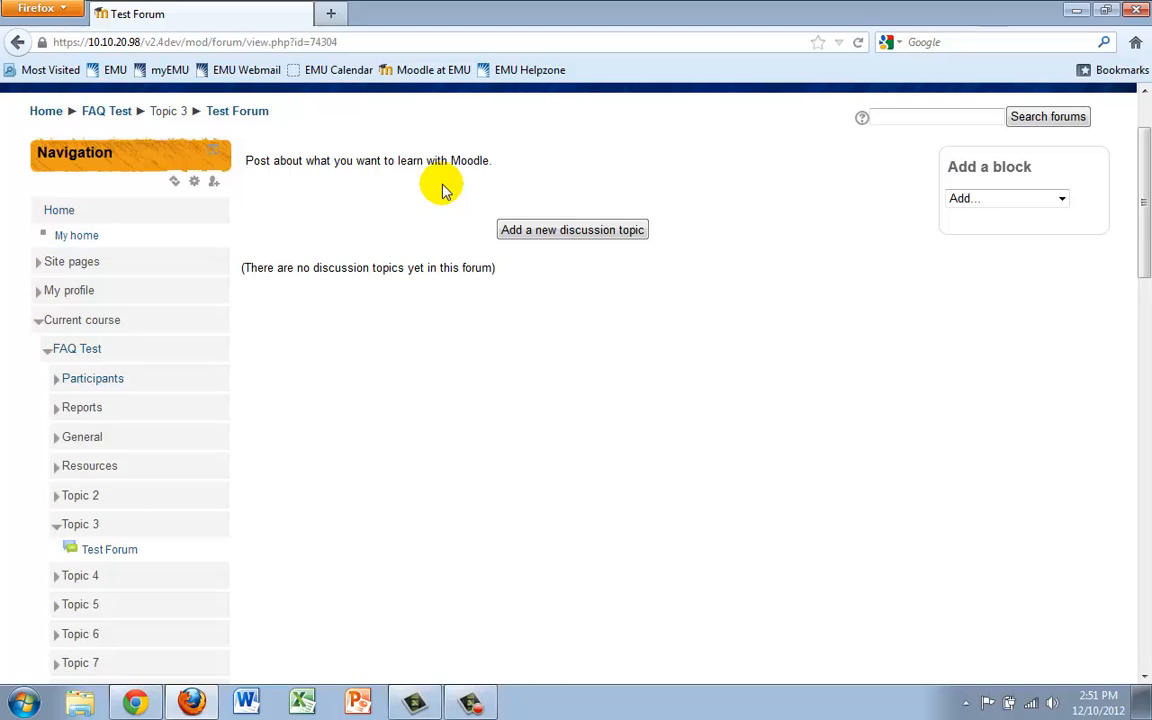
pyautogui.click(566, 231)
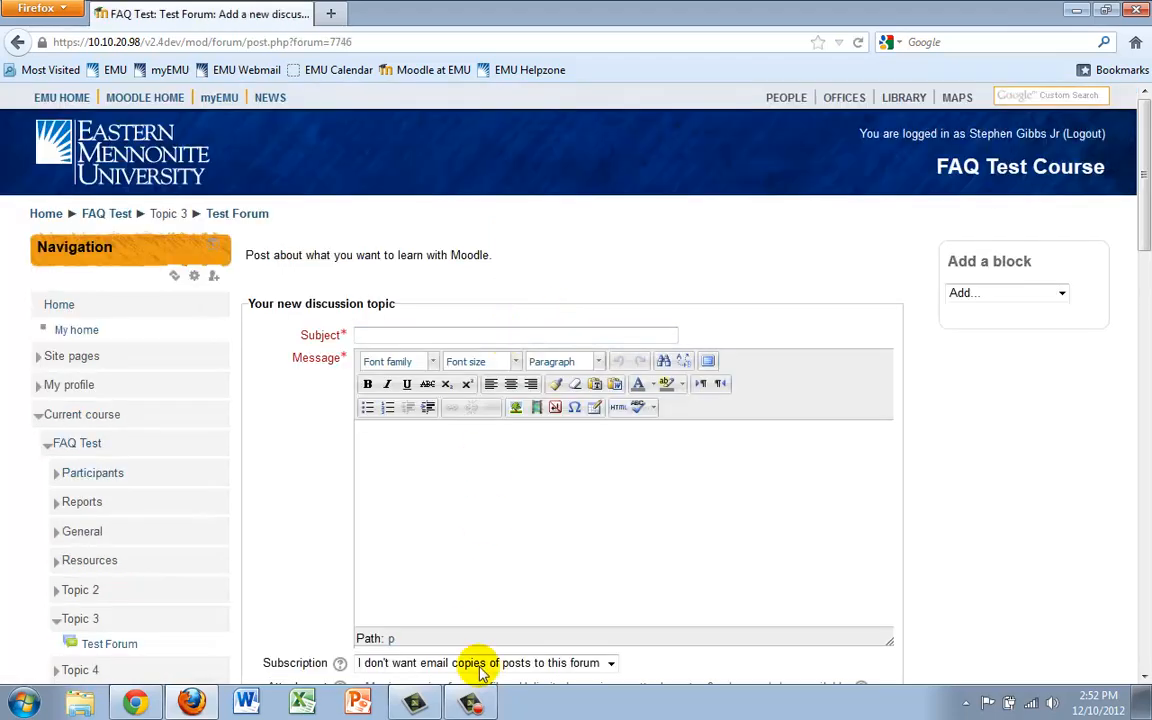
# Enter the subject "Test post" and the message "This is my message." for the new discussion topic
pyautogui.click(509, 520)
pyautogui.click(415, 354)
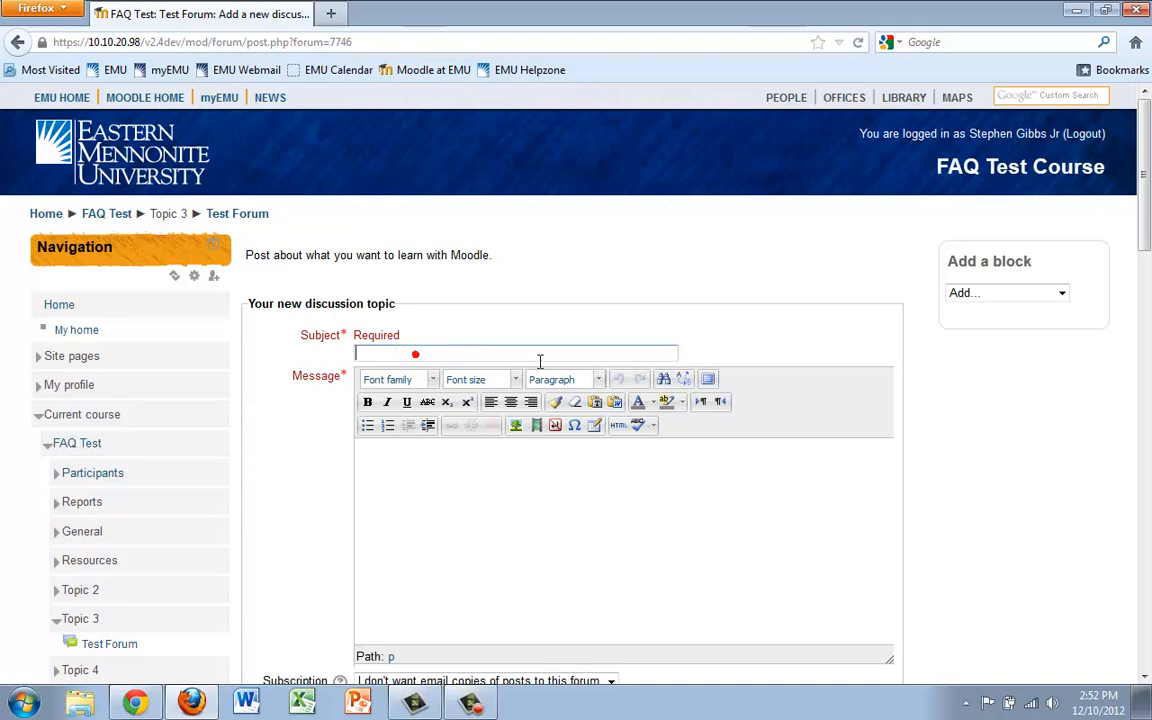
pyautogui.write('Test')
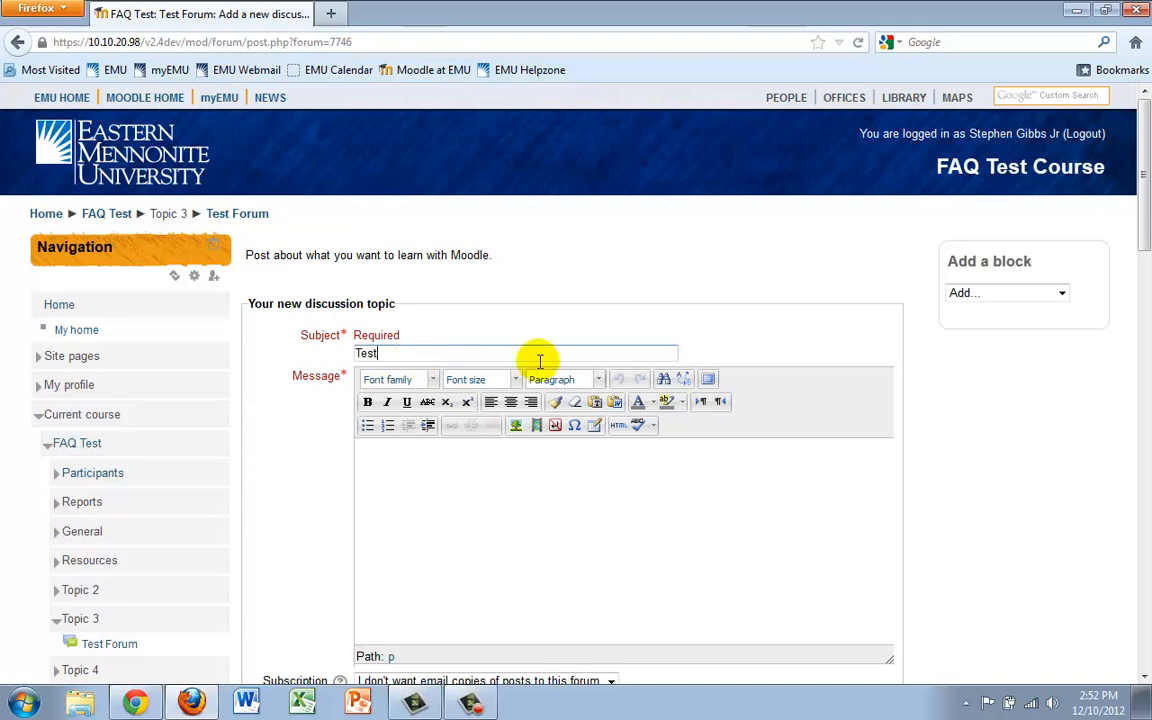
pyautogui.write(' post')
pyautogui.click(459, 570)
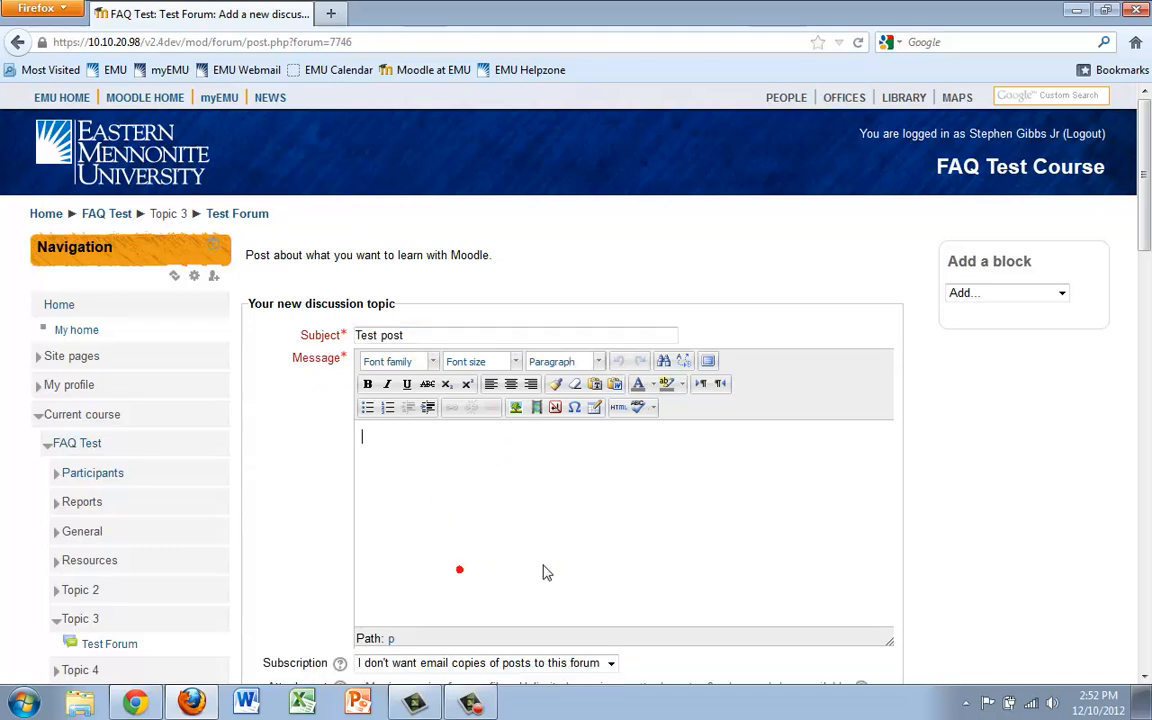
pyautogui.write('This is my message.')
# Post the discussion topic to the forum, continue to the discussion list, and return to the FAQ Test course page
pyautogui.scroll(-1, 612, 537)
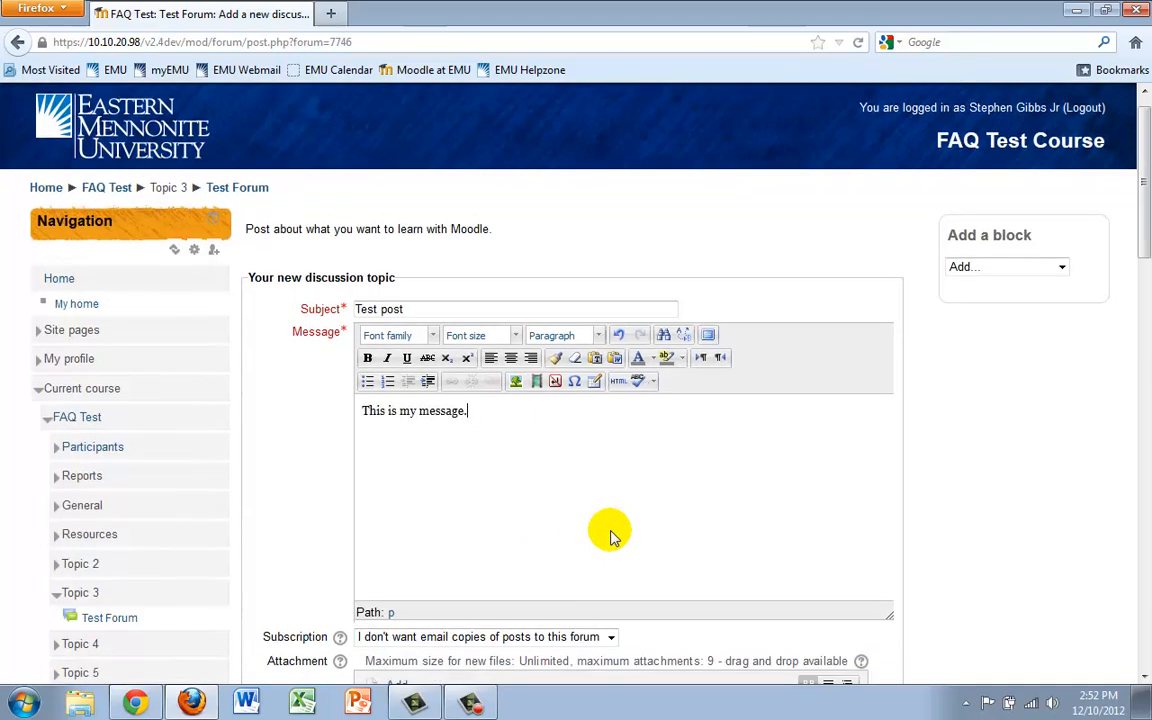
pyautogui.scroll(-5, 612, 537)
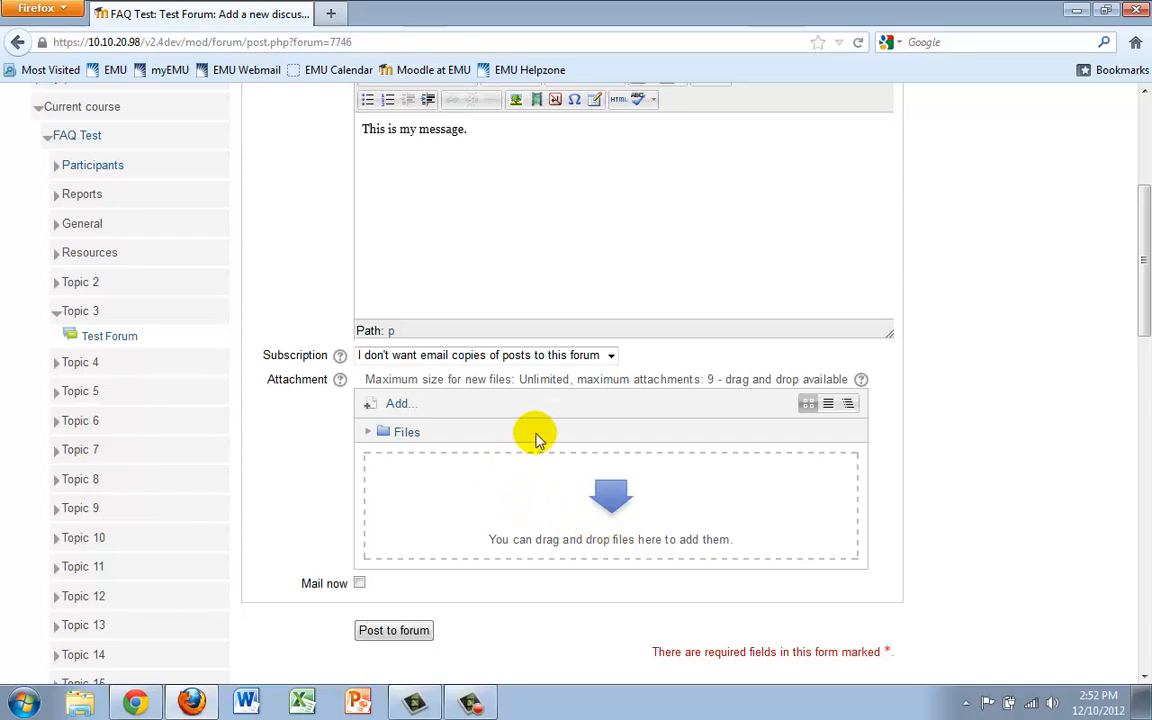
pyautogui.scroll(-2, 535, 437)
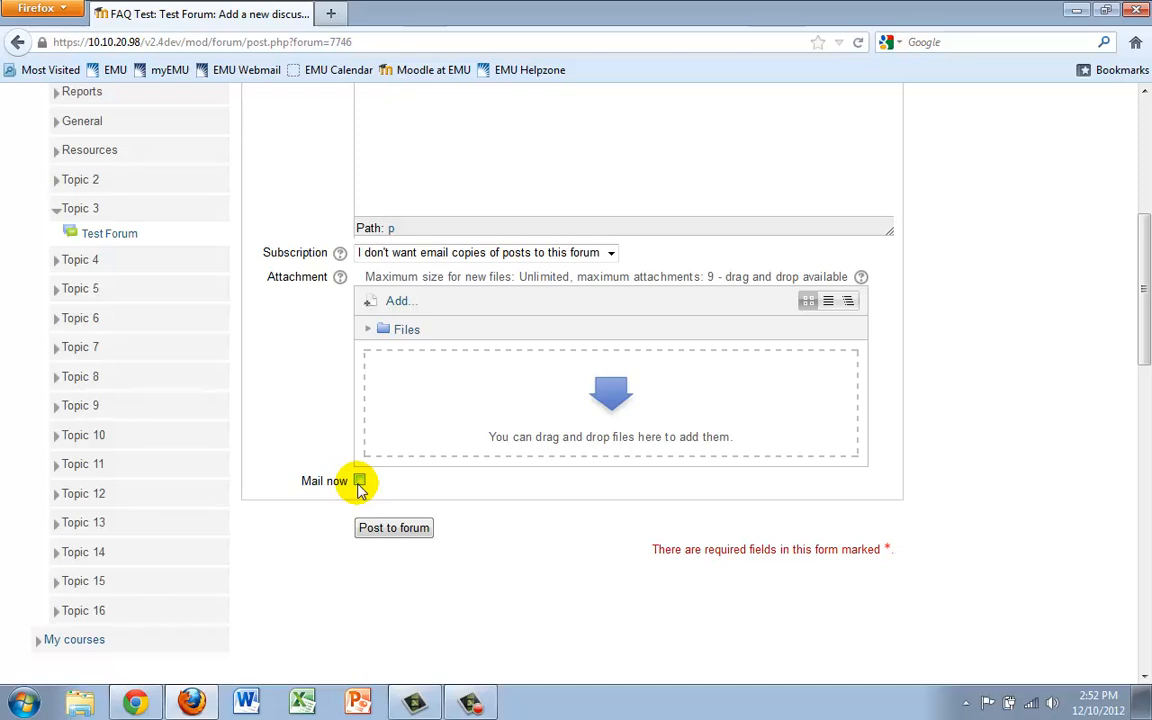
pyautogui.click(415, 533)
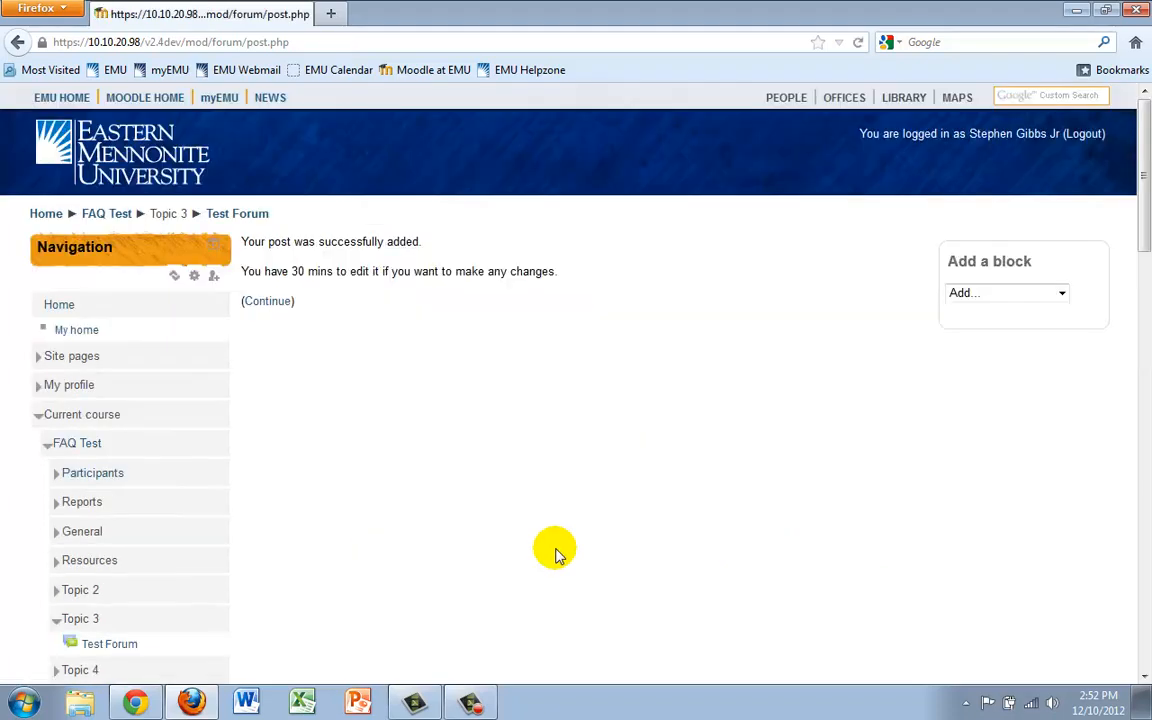
pyautogui.click(270, 300)
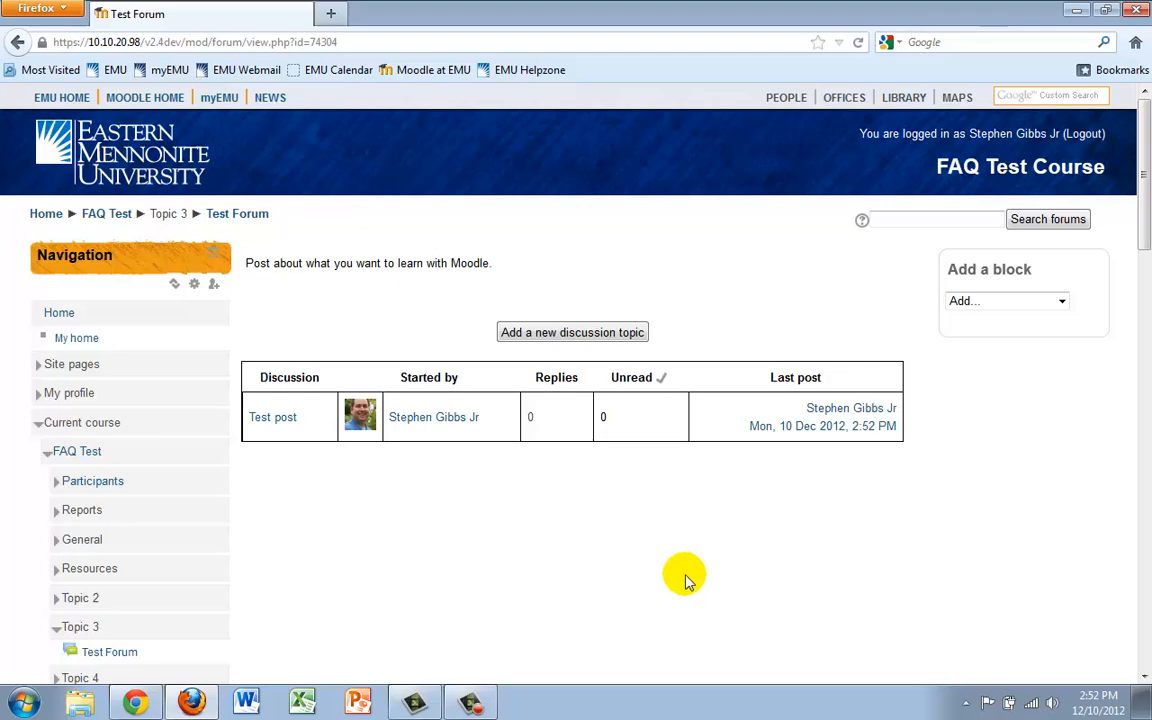
pyautogui.click(110, 216)
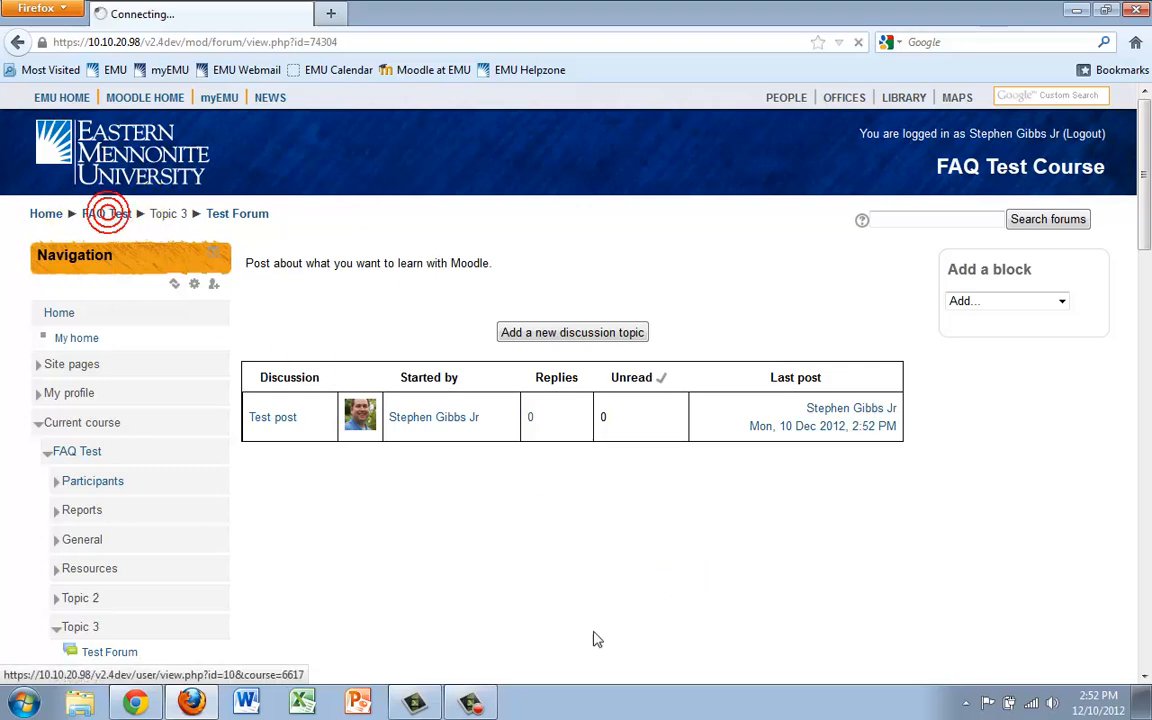